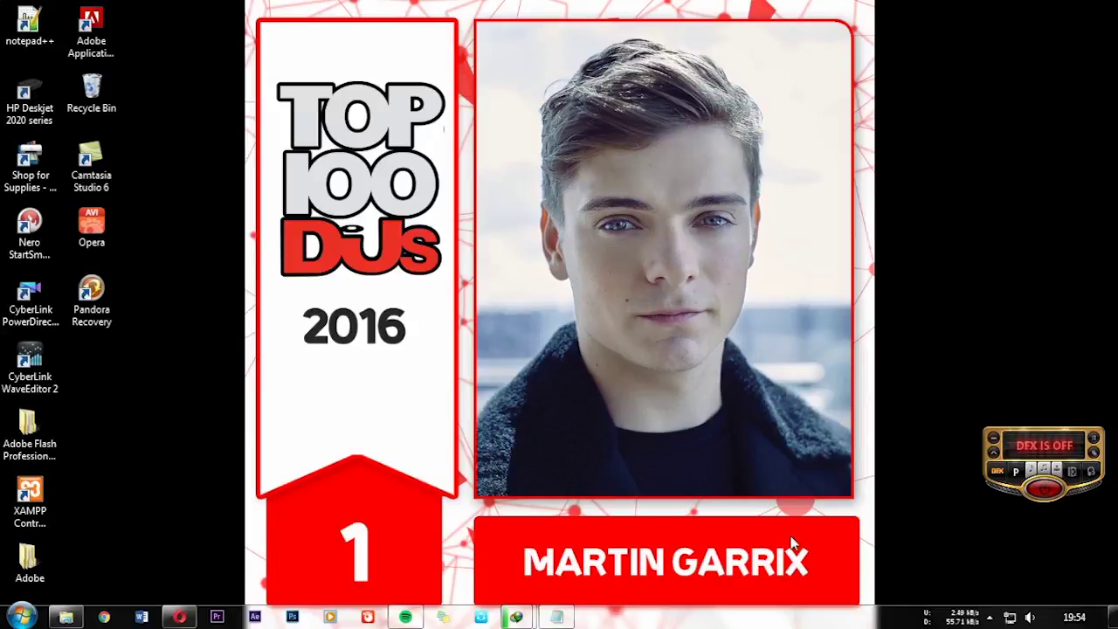
- Type the 'ai semua' greeting and intro lines in the Notepad notes, then launch Photoshop
{"action": "left_click", "coordinate": [556, 616]}
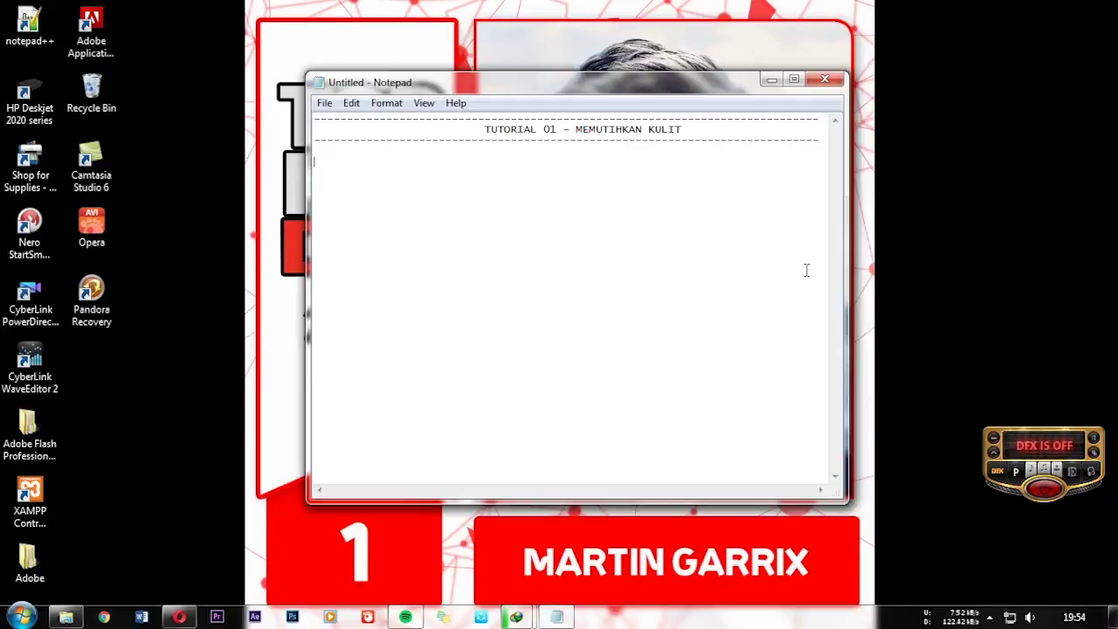
{"action": "type", "text": "Hai semua.."}
{"action": "type", "text": "Mari langsung kita buka"}
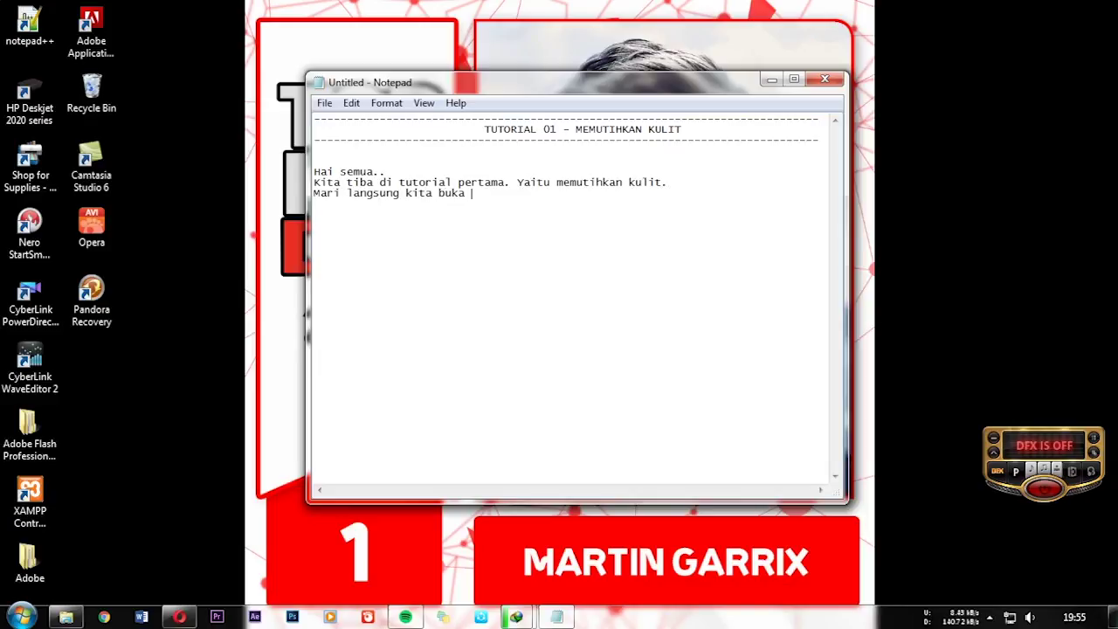
{"action": "type", "text": "photoshop kita."}
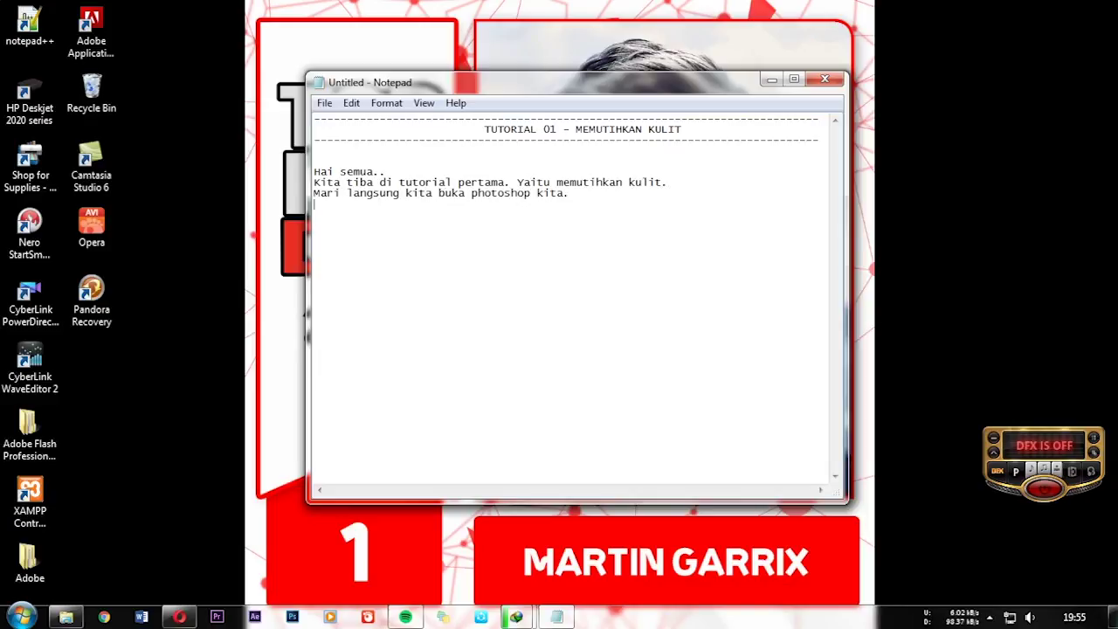
{"action": "left_click", "coordinate": [291, 616]}
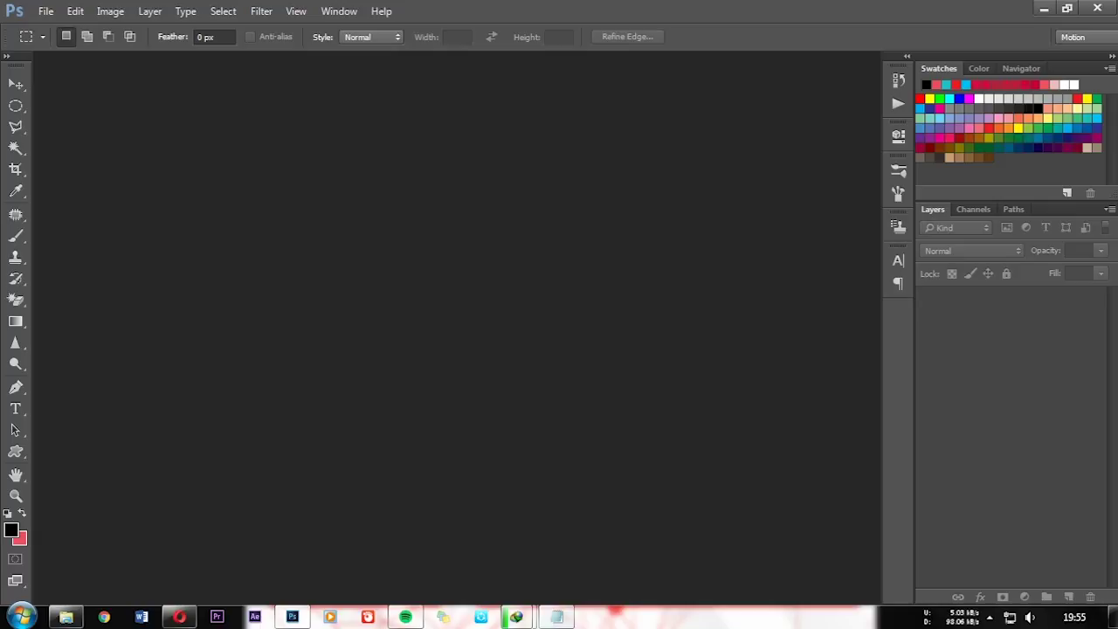
- Note step 1 'Langsung import gambar yang sudah tersedia.' and open Memutihkan Kulit.jpg in Photoshop
{"action": "left_click", "coordinate": [556, 617]}
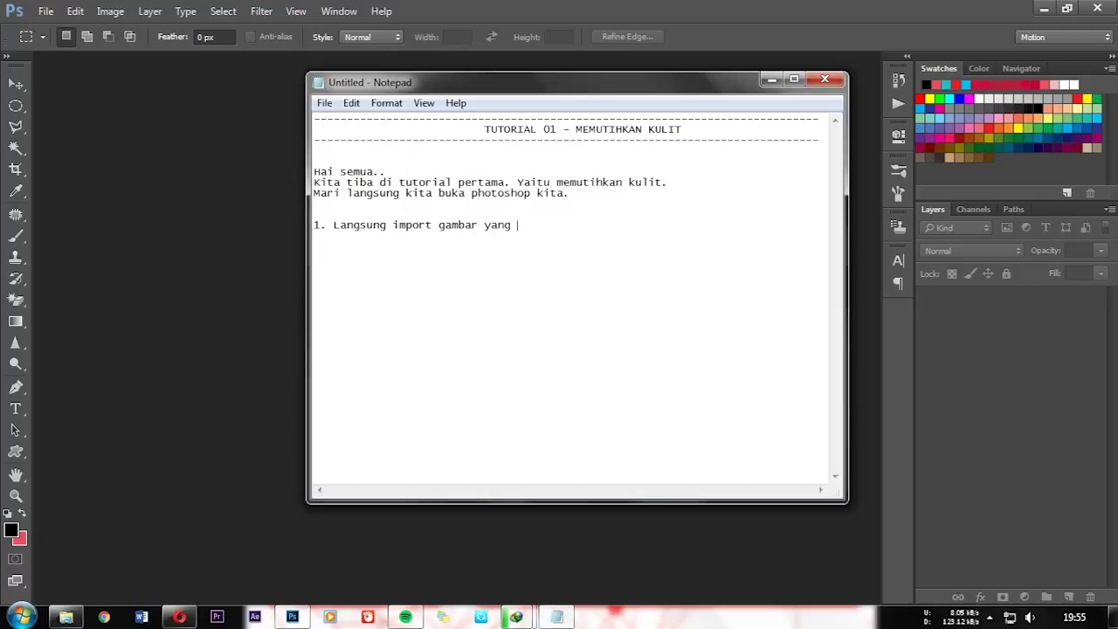
{"action": "type", "text": "sudah tersedia."}
{"action": "left_click", "coordinate": [164, 513]}
{"action": "left_click", "coordinate": [65, 616]}
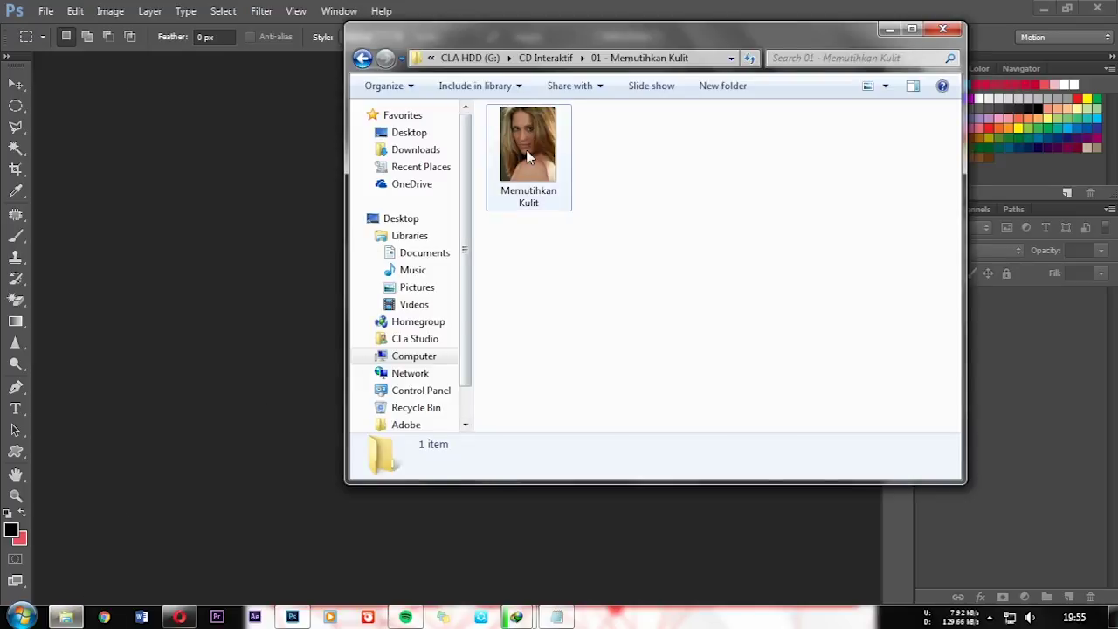
{"action": "left_click_drag", "start_coordinate": [528, 155], "coordinate": [233, 309]}
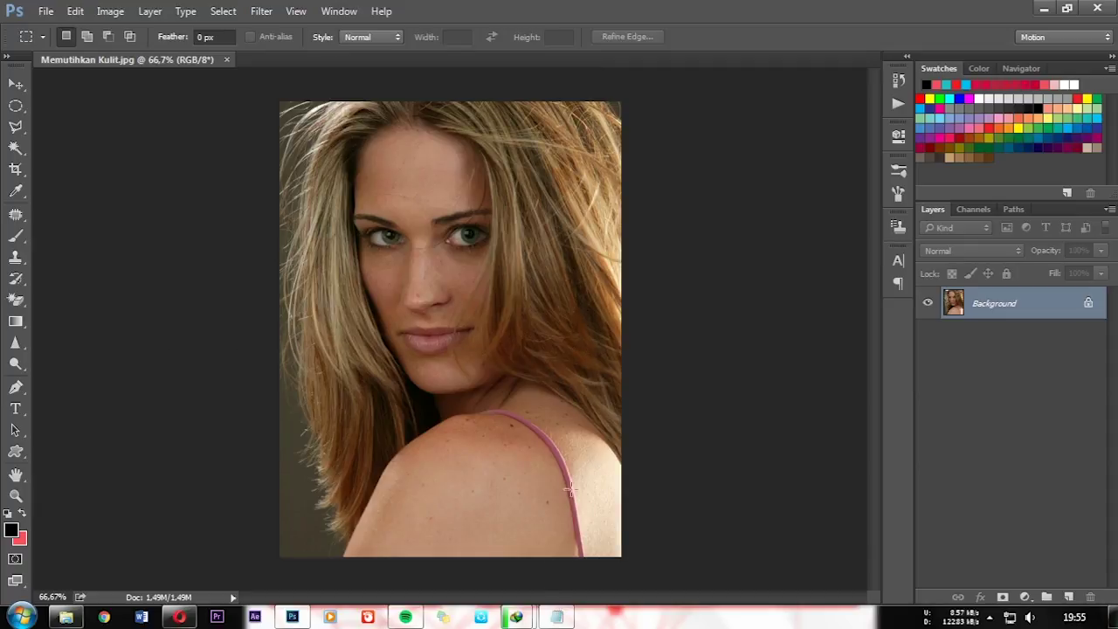
- Add step 2 to the notes about starting by duplicating the layer
{"action": "left_click", "coordinate": [556, 617]}
{"action": "key", "text": "Return"}
{"action": "type", "text": "2. K"}
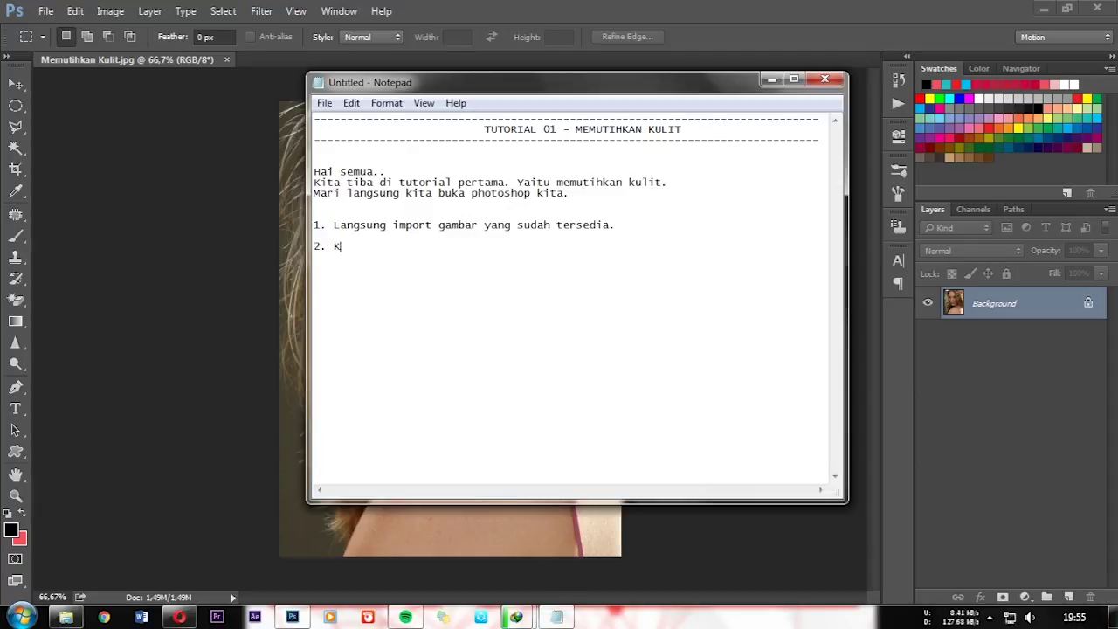
{"action": "type", "text": "ita mulai proses Editing, dengan men-dupl"}
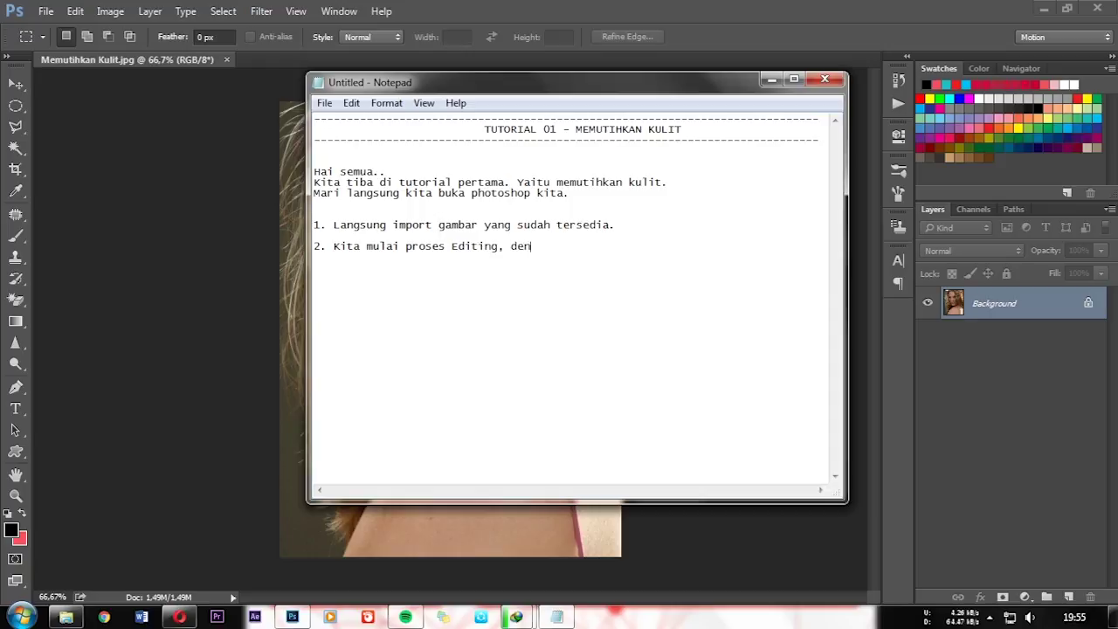
{"action": "type", "text": "ikasi layer"}
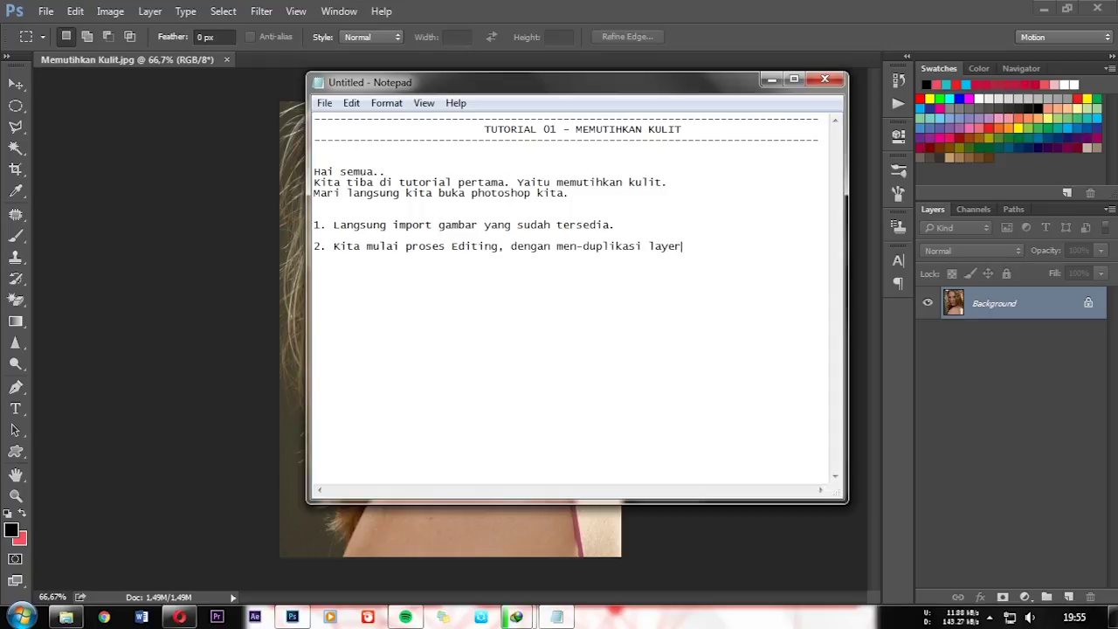
{"action": "type", "text": " terlebih dulu. Tekan tombol"}
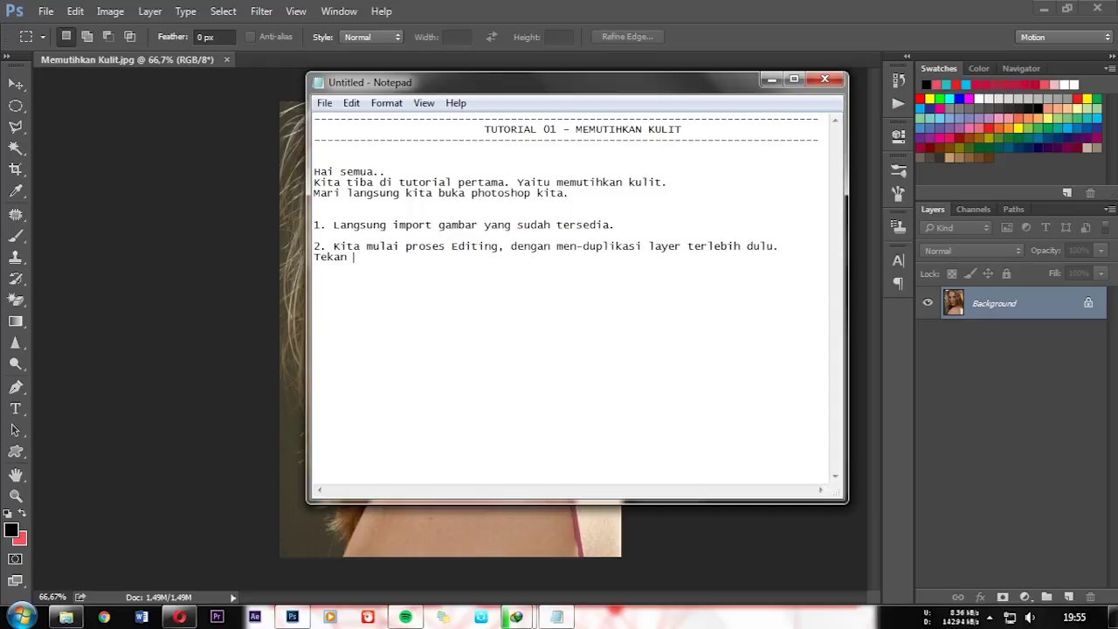
{"action": "type", "text": " CTRL + "}
{"action": "type", "text": "J di keyboard untuk dupli"}
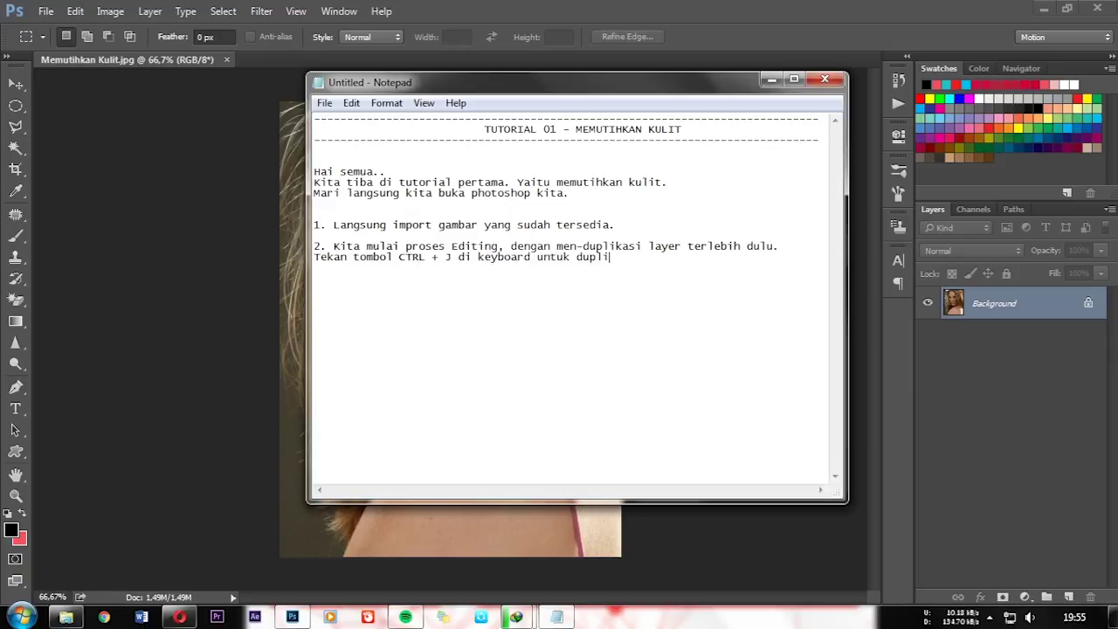
{"action": "type", "text": "kasi layer"}
- Duplicate the Background layer into Layer 1 with Ctrl+J
{"action": "left_click", "coordinate": [663, 535]}
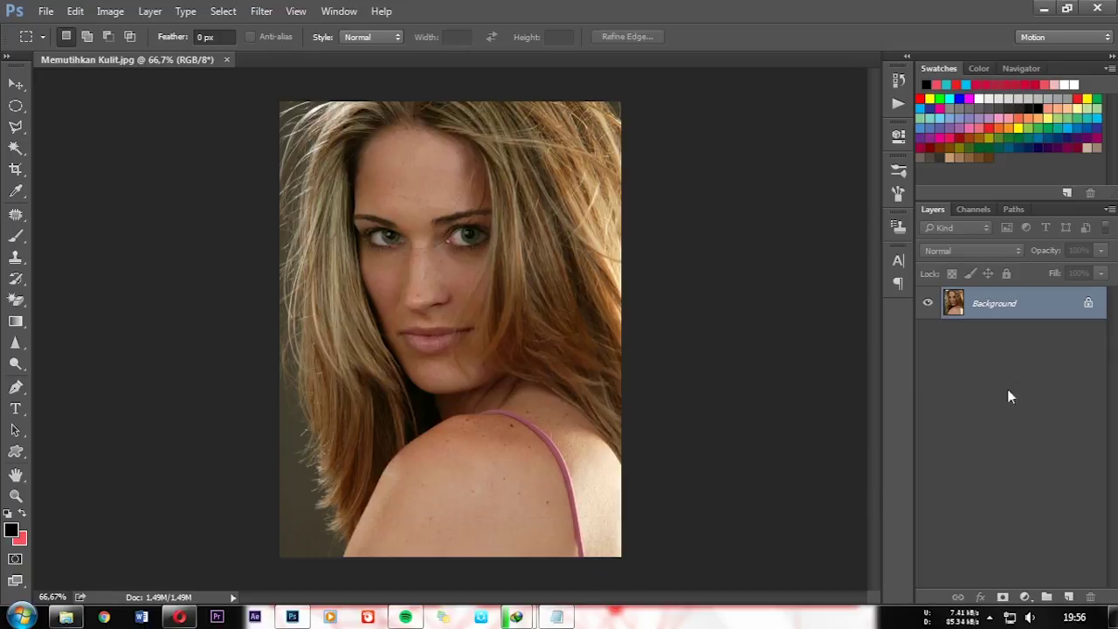
{"action": "key", "text": "ctrl+j"}
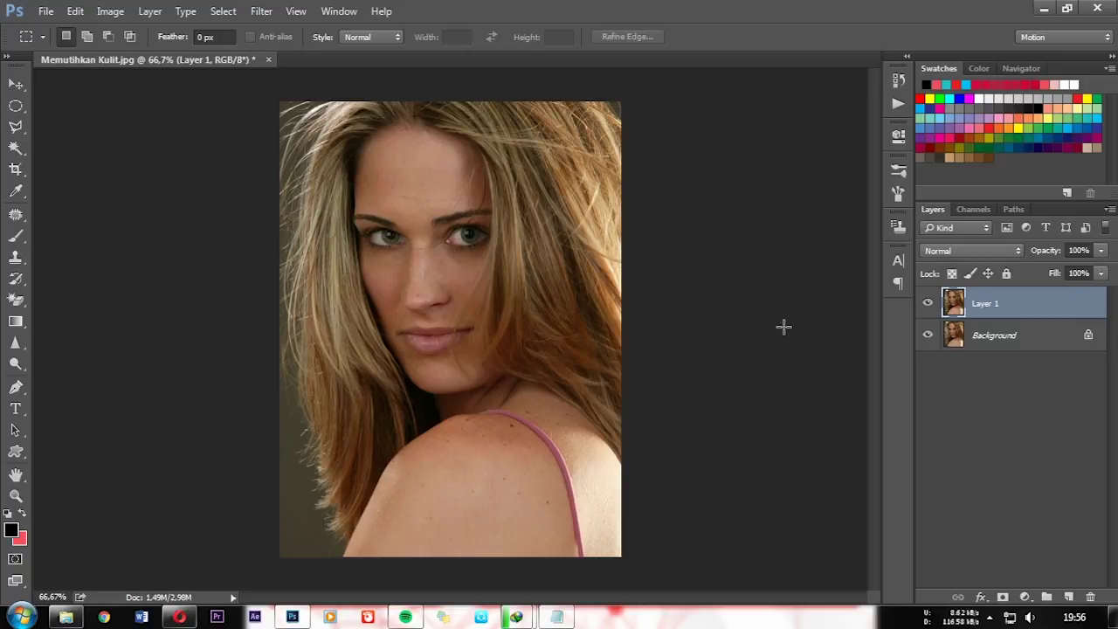
{"action": "key", "text": "alt+Tab"}
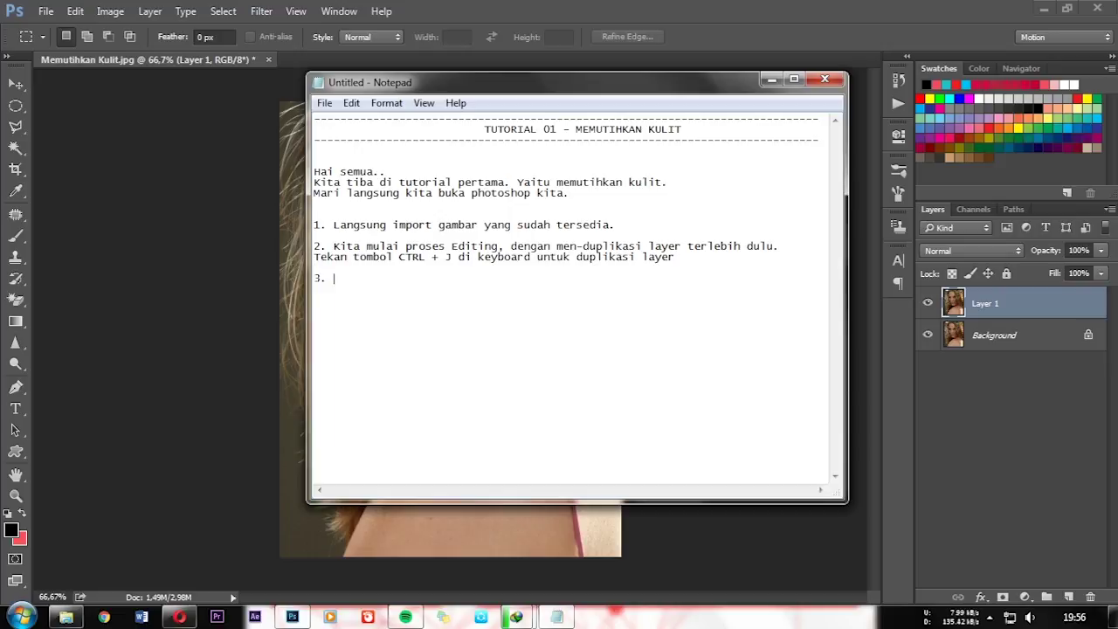
- Finish the 'Beri Filter Gaussian' note and start a Gaussian Blur on Layer 1
{"action": "type", "text": "ssian Blur"}
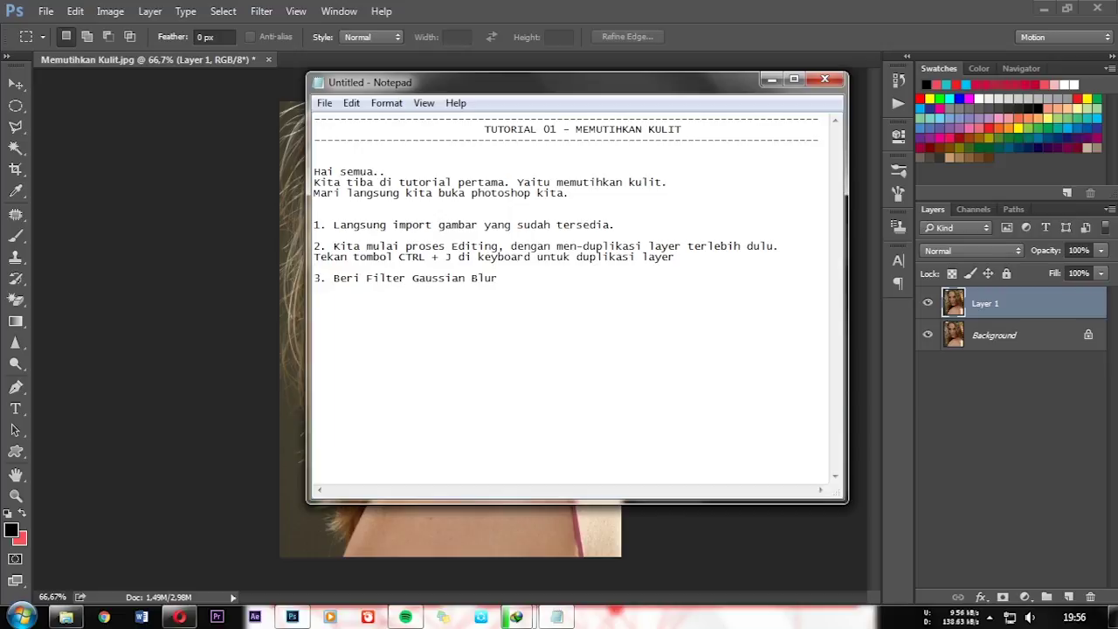
{"action": "key", "text": "alt+Tab"}
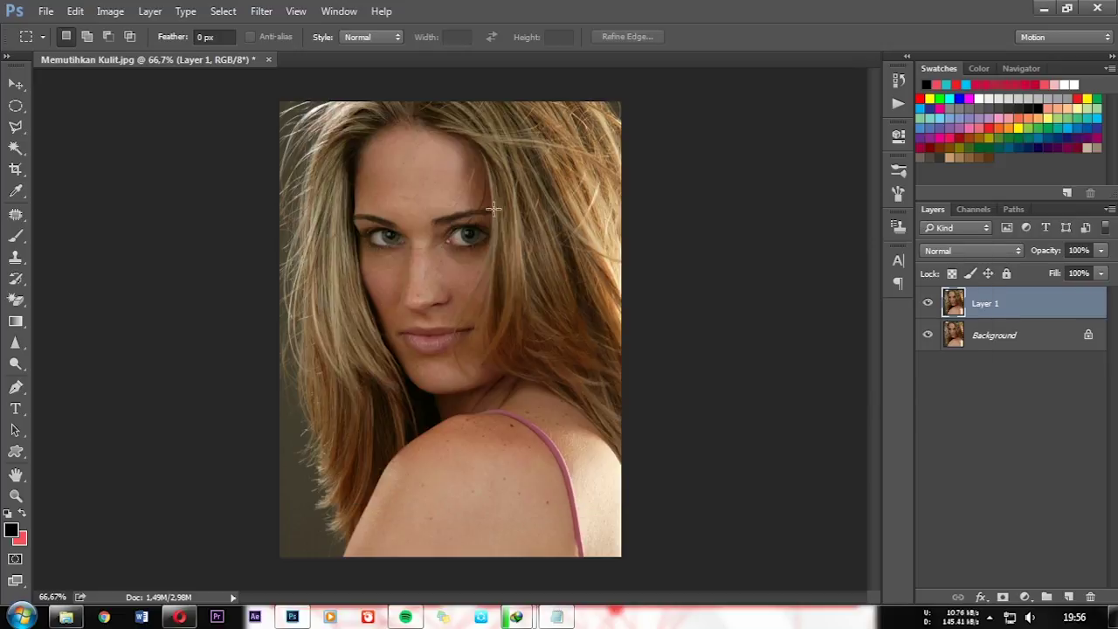
{"action": "left_click", "coordinate": [261, 11]}
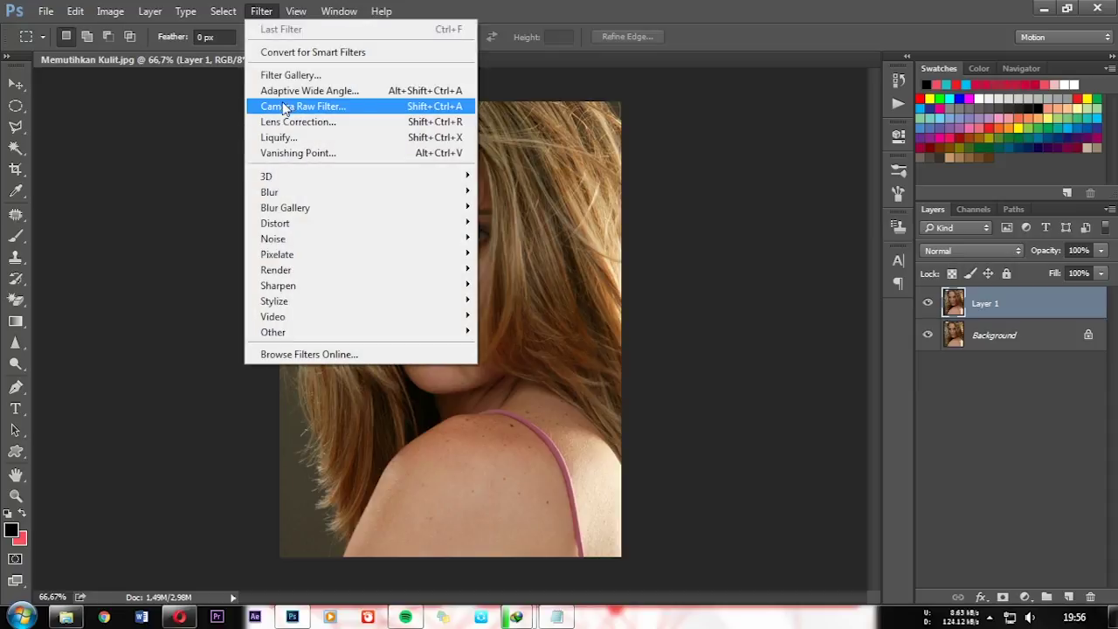
{"action": "mouse_move", "coordinate": [269, 192]}
{"action": "left_click", "coordinate": [507, 253]}
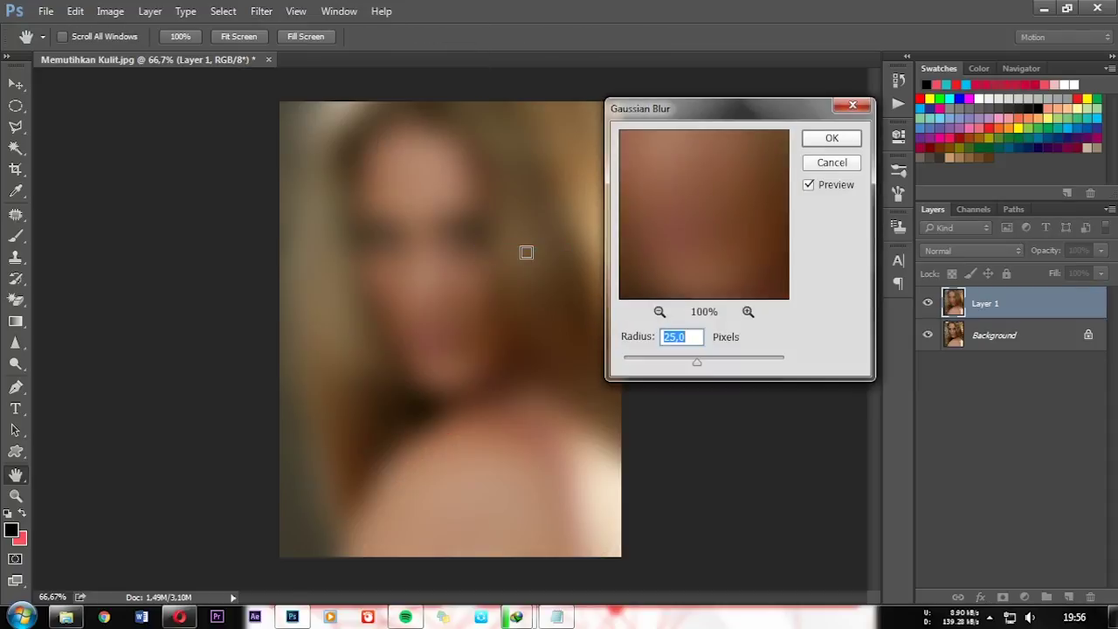
- Note that a higher blur value makes the photo whiter
{"action": "key", "text": "alt+Tab"}
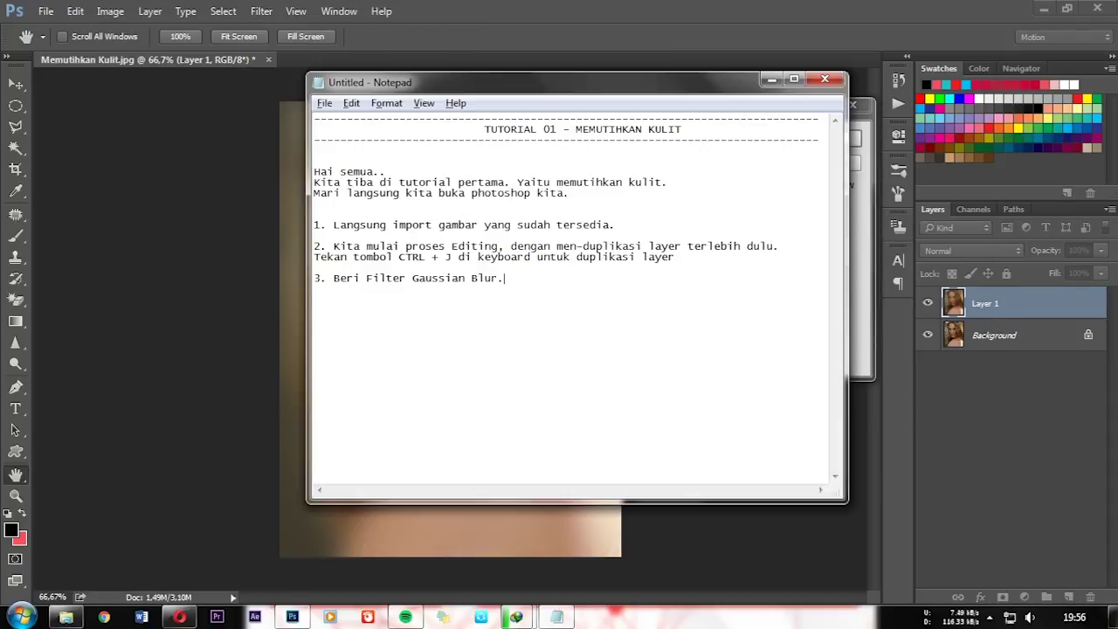
{"action": "type", "text": "Pada langkah ini, semakin tinggi b"}
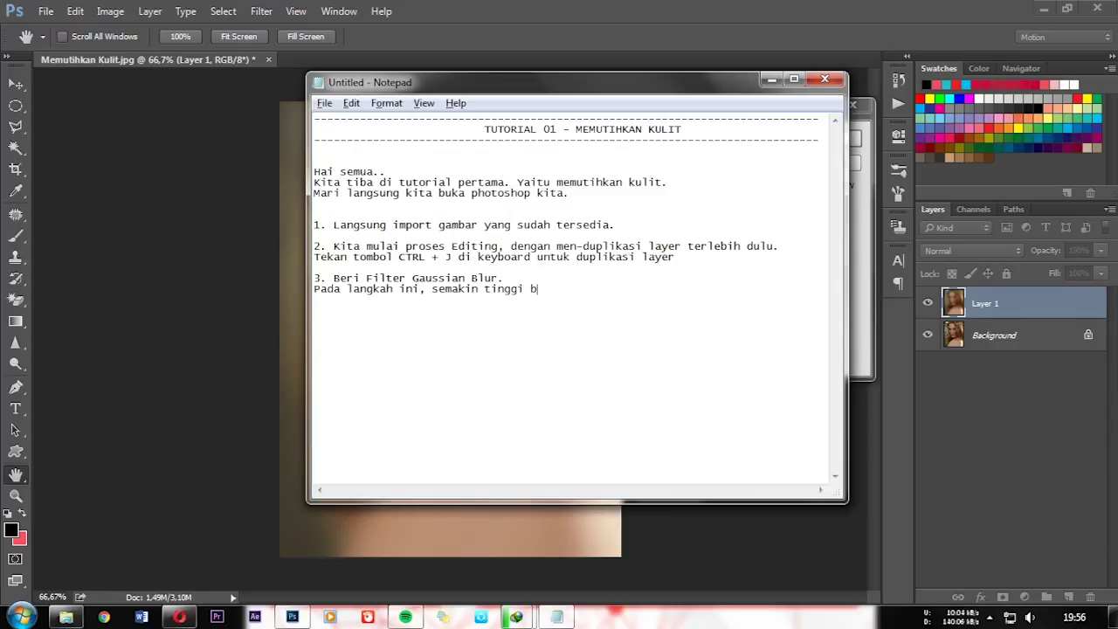
{"action": "key", "text": "BackSpace"}
{"action": "type", "text": "nilai blur, maka akan membuat fo"}
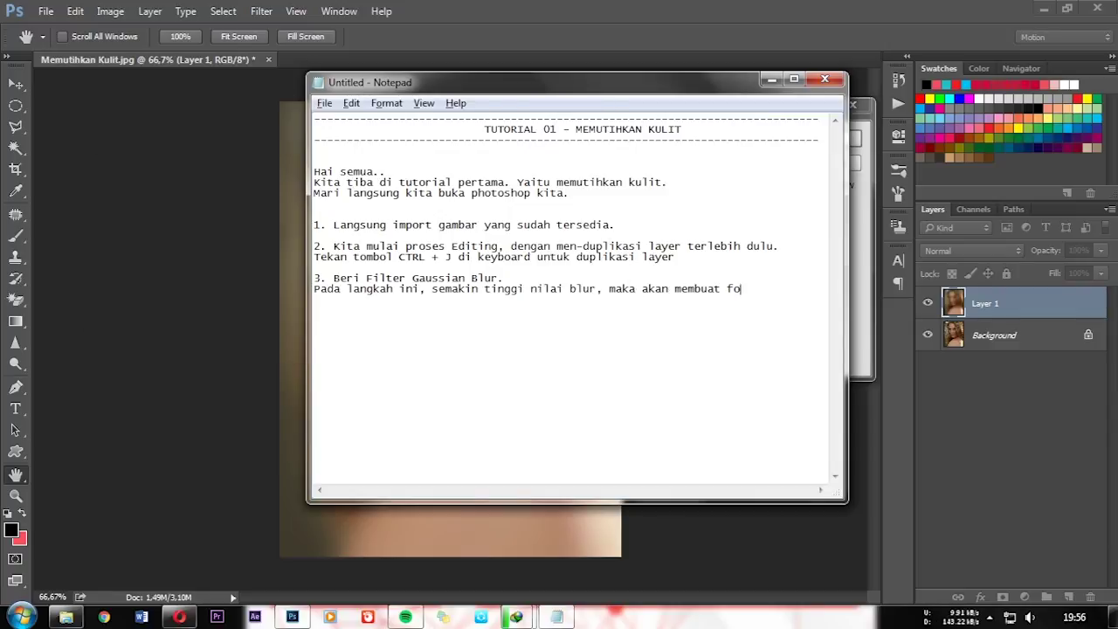
{"action": "type", "text": "to menjadi leb"}
{"action": "key", "text": "BackSpace"}
{"action": "key", "text": "BackSpace"}
{"action": "key", "text": "BackSpace"}
{"action": "key", "text": "Return"}
{"action": "type", "text": "semakin putih."}
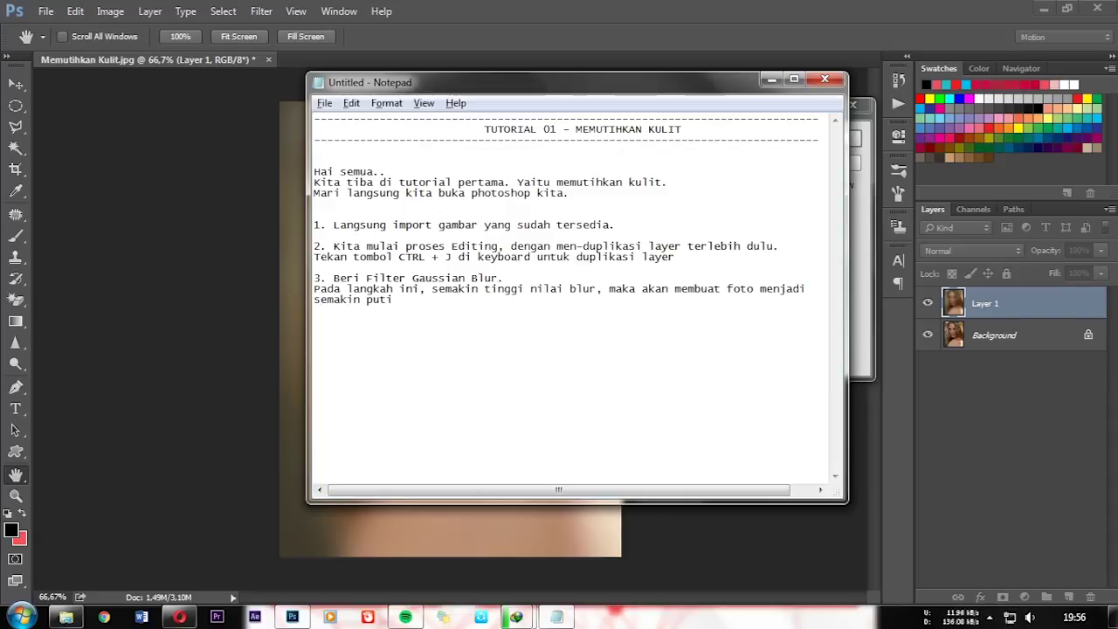
- Apply the 25-pixel Gaussian Blur and set Layer 1's blend mode to Screen
{"action": "left_click", "coordinate": [272, 301]}
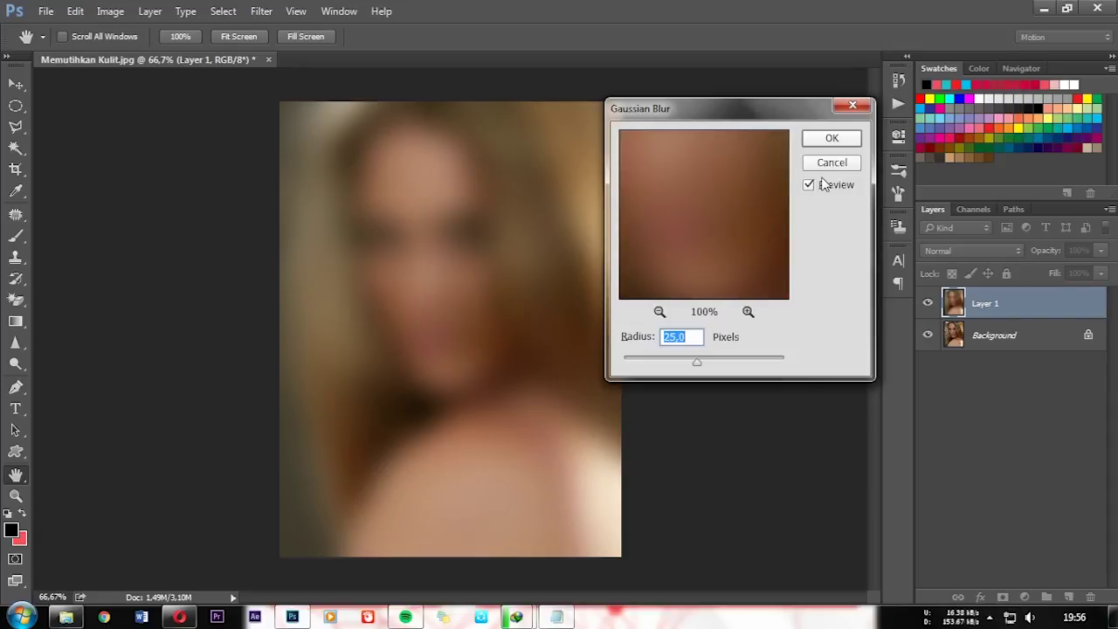
{"action": "left_click", "coordinate": [832, 138]}
{"action": "key", "text": "v"}
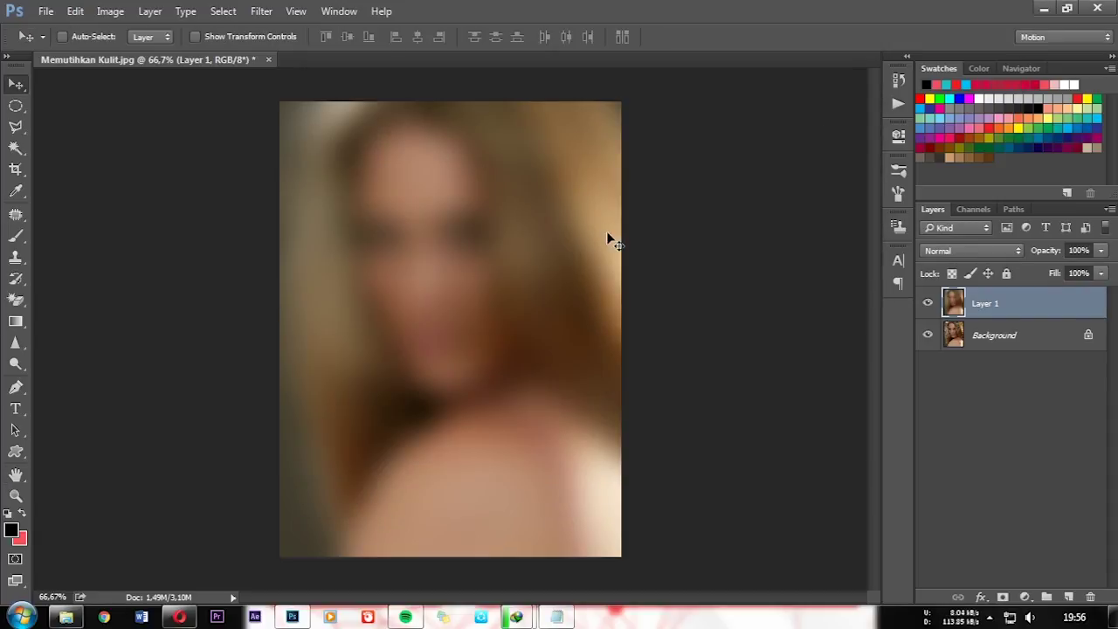
{"action": "left_click", "coordinate": [954, 253]}
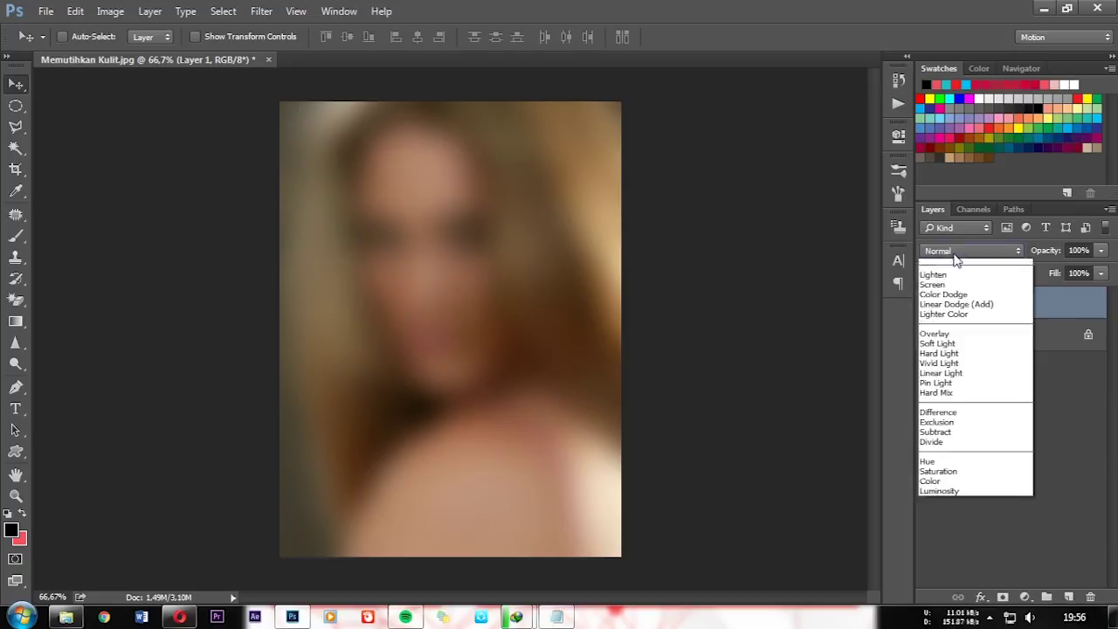
{"action": "left_click", "coordinate": [941, 359]}
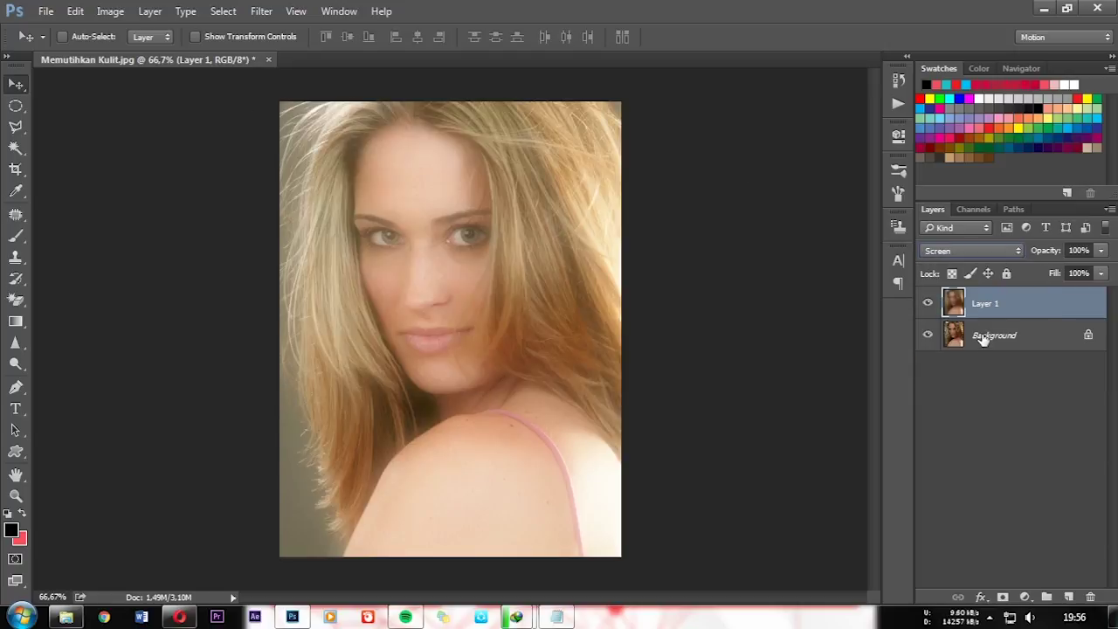
- Add step 4: mask out parts to keep unblurred, such as eyes, hair and lips
{"action": "key", "text": "alt+Tab"}
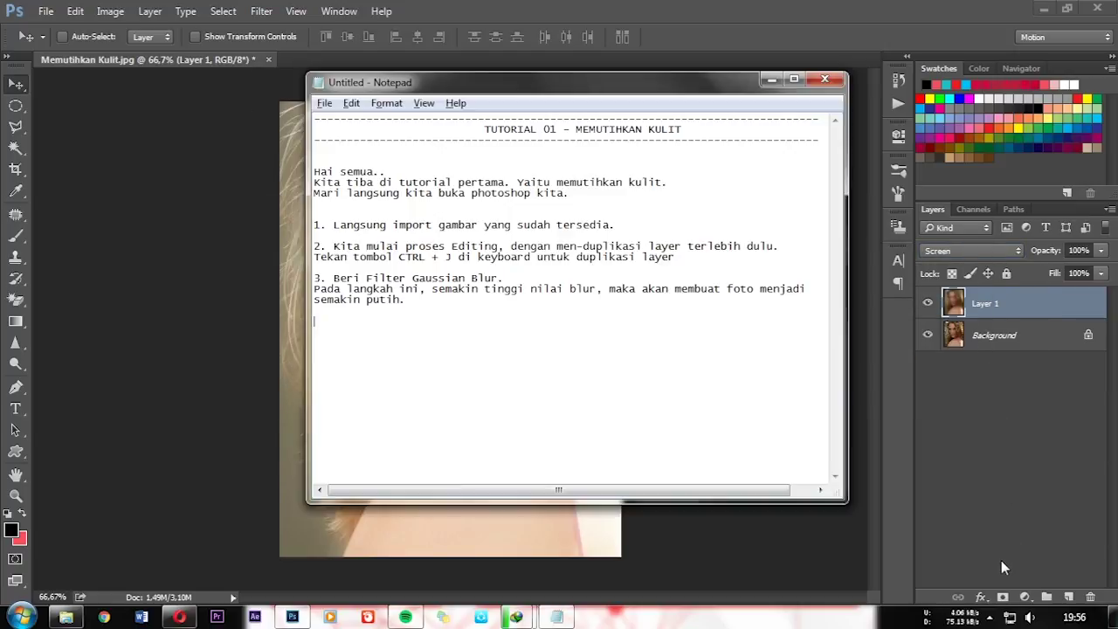
{"action": "type", "text": "4. Selanjutnya, lakukan mask"}
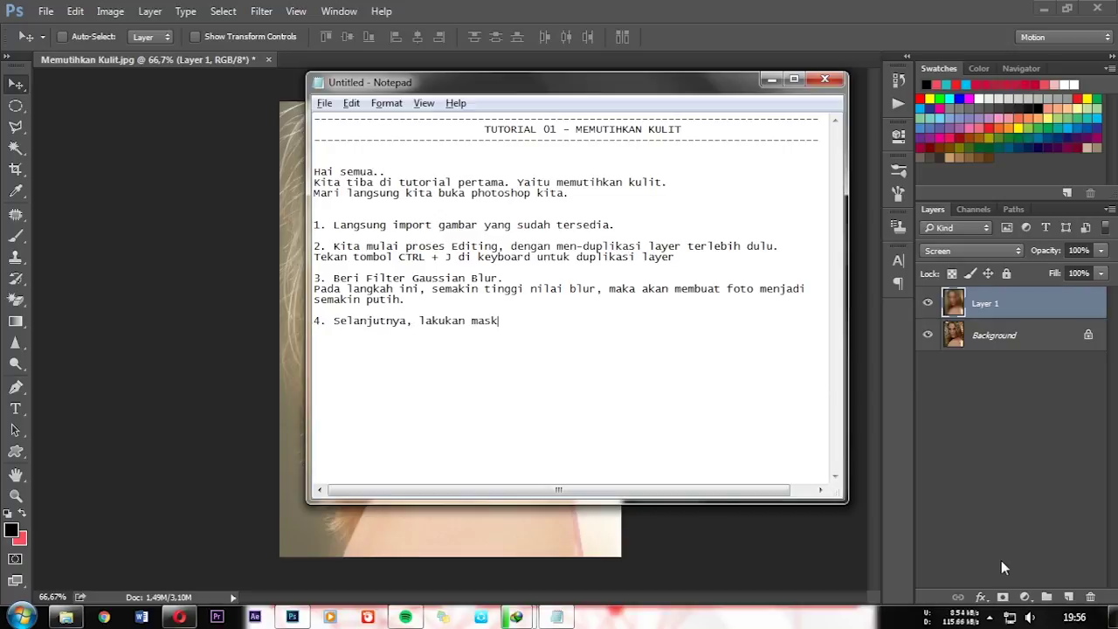
{"action": "type", "text": "ing unrujk"}
{"action": "key", "text": "BackSpace"}
{"action": "key", "text": "BackSpace"}
{"action": "key", "text": "BackSpace"}
{"action": "type", "text": "tuk mengha"}
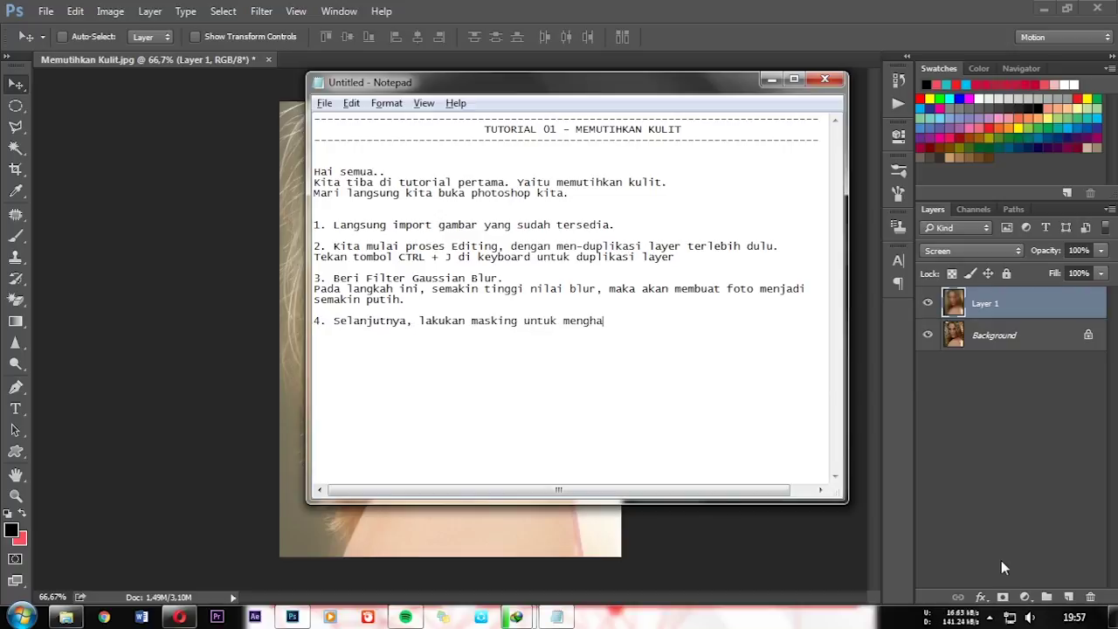
{"action": "type", "text": "pus bagian2 yang tidak ingin terkena"}
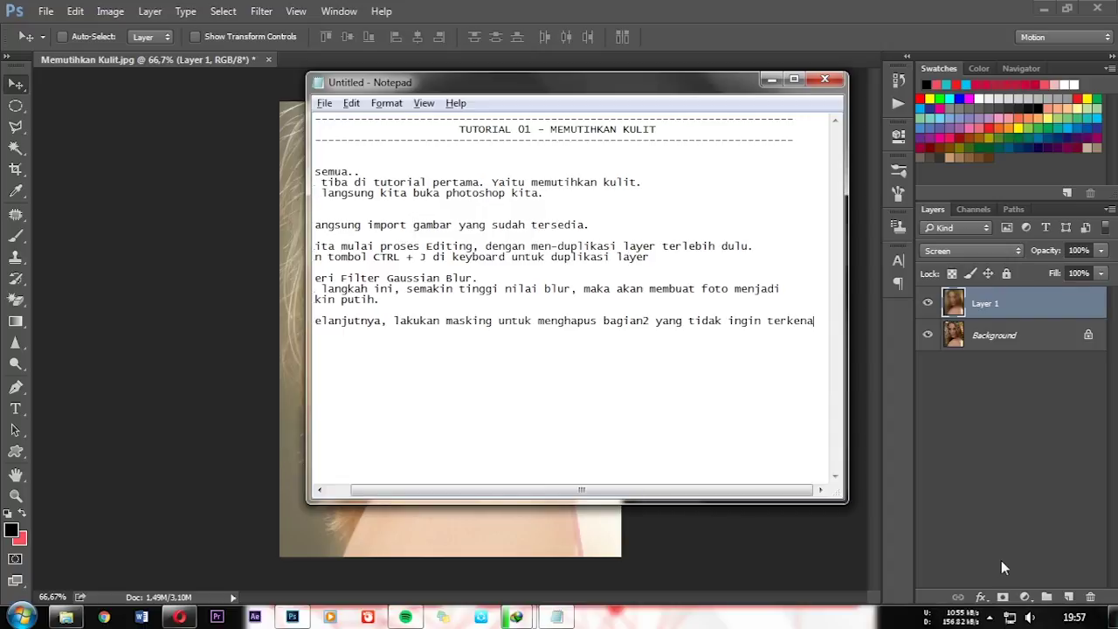
{"action": "key", "text": "Return"}
{"action": "type", "text": "blur. Spe"}
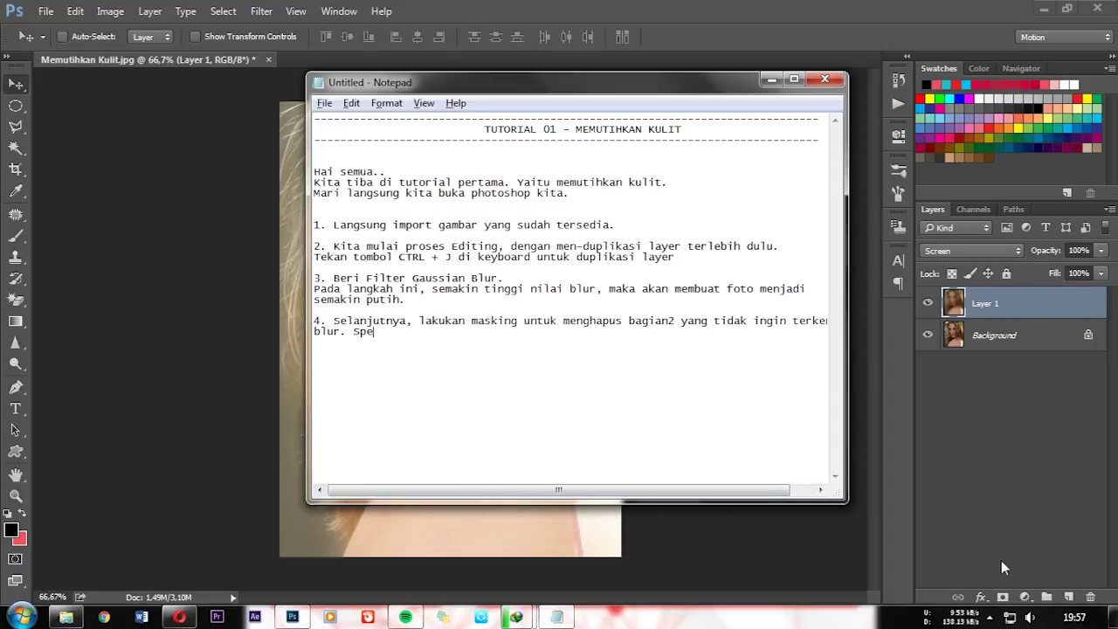
{"action": "key", "text": "BackSpace"}
{"action": "key", "text": "BackSpace"}
{"action": "type", "text": "eperti mata, rambut, bibir, ds"}
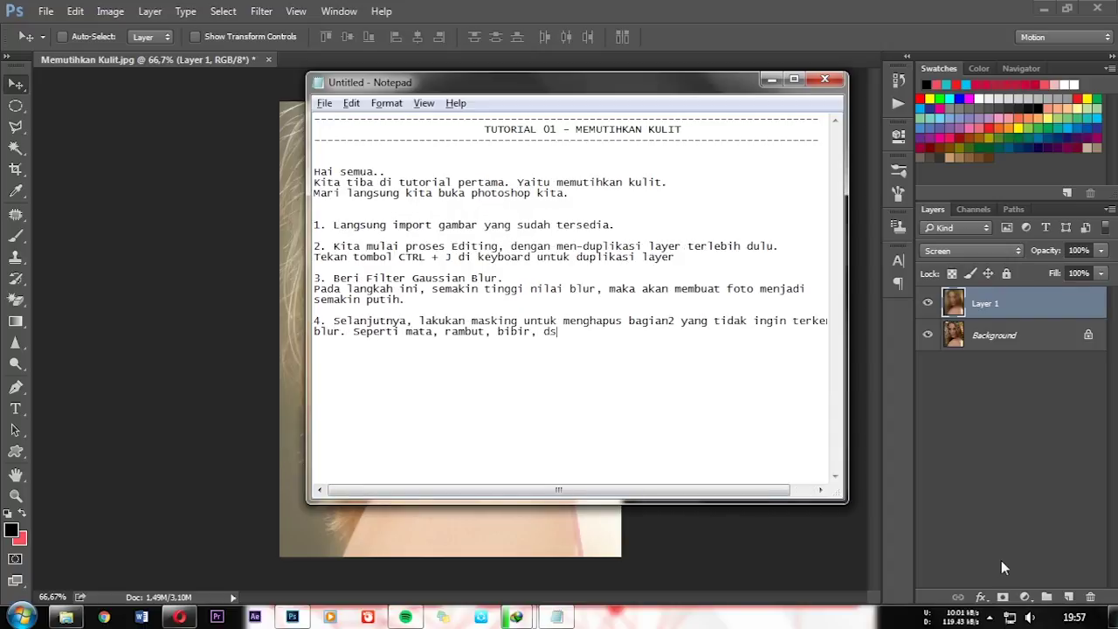
- Give Layer 1 a white layer mask and zoom to 200% on the face
{"action": "left_click", "coordinate": [1001, 560]}
{"action": "left_click", "coordinate": [1002, 597]}
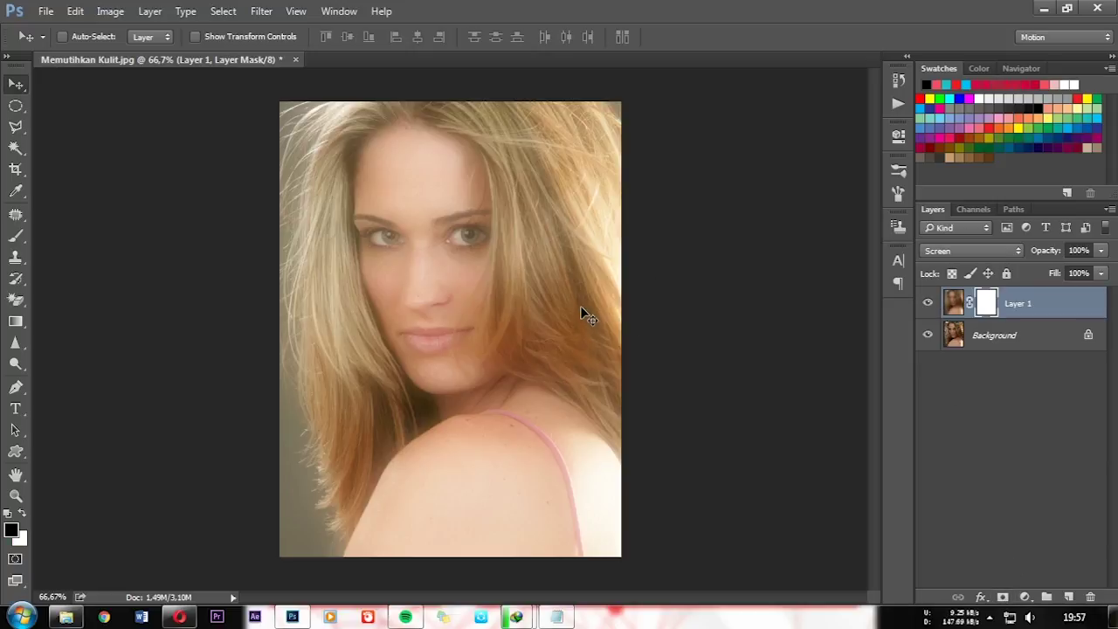
{"action": "key", "text": "ctrl+plus"}
{"action": "key", "text": "ctrl+plus"}
{"action": "scroll", "coordinate": [774, 320], "scroll_direction": "up", "scroll_amount": 5}
{"action": "scroll", "coordinate": [542, 250], "scroll_direction": "up", "scroll_amount": 3}
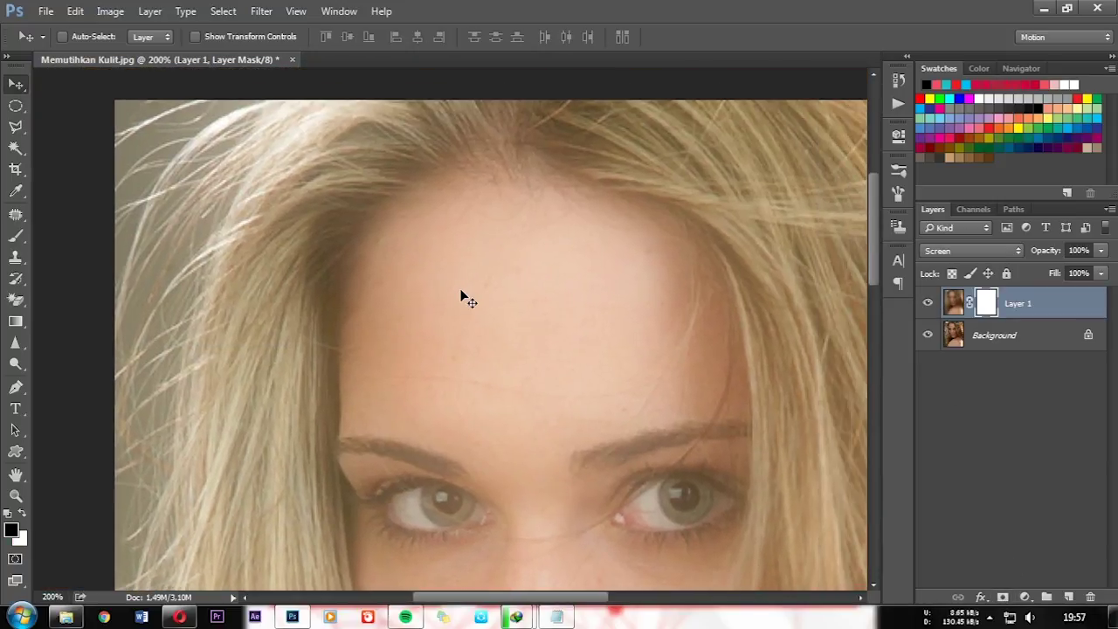
- Switch to the Brush tool and set its size to 100 px
{"action": "key", "text": "b"}
{"action": "right_click", "coordinate": [462, 290]}
{"action": "right_click", "coordinate": [579, 349]}
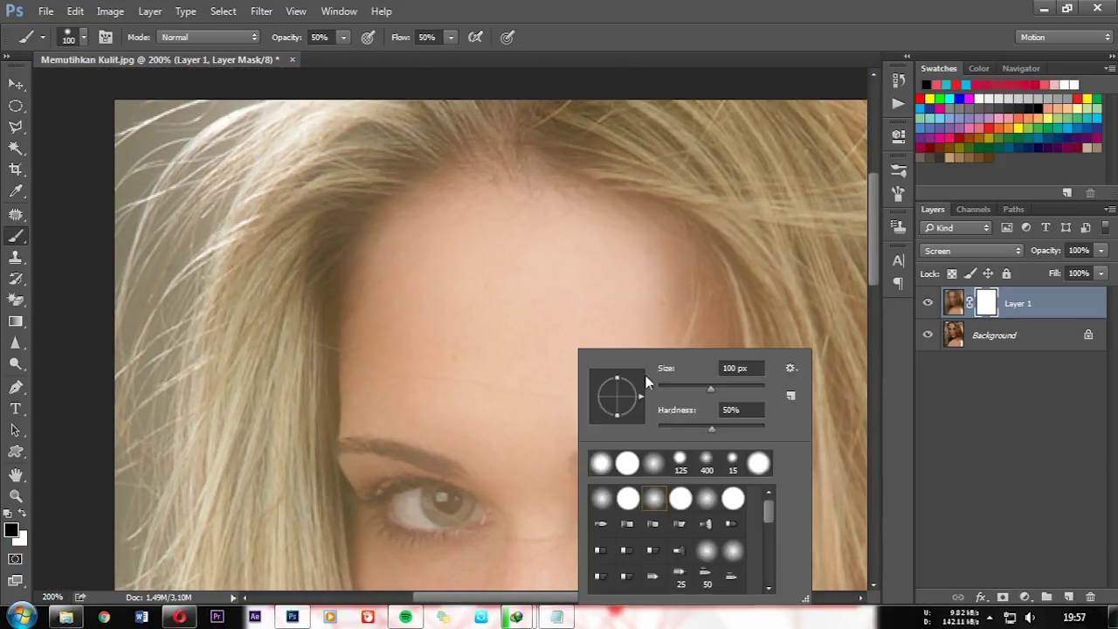
{"action": "left_click_drag", "start_coordinate": [710, 430], "coordinate": [680, 428]}
{"action": "key", "text": "Return"}
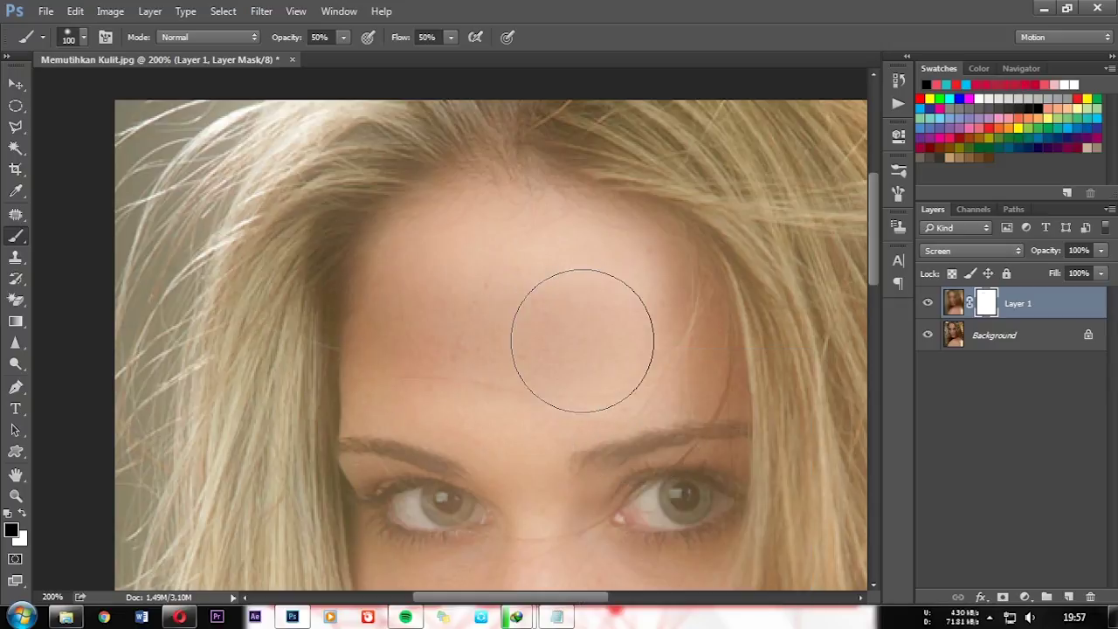
- Add step 5: keep the white mask active and brush with low opacity and flow
{"action": "mouse_move", "coordinate": [460, 412]}
{"action": "left_mouse_down"}
{"action": "mouse_move", "coordinate": [552, 271]}
{"action": "mouse_move", "coordinate": [559, 315]}
{"action": "left_mouse_up"}
{"action": "key", "text": "alt+Tab"}
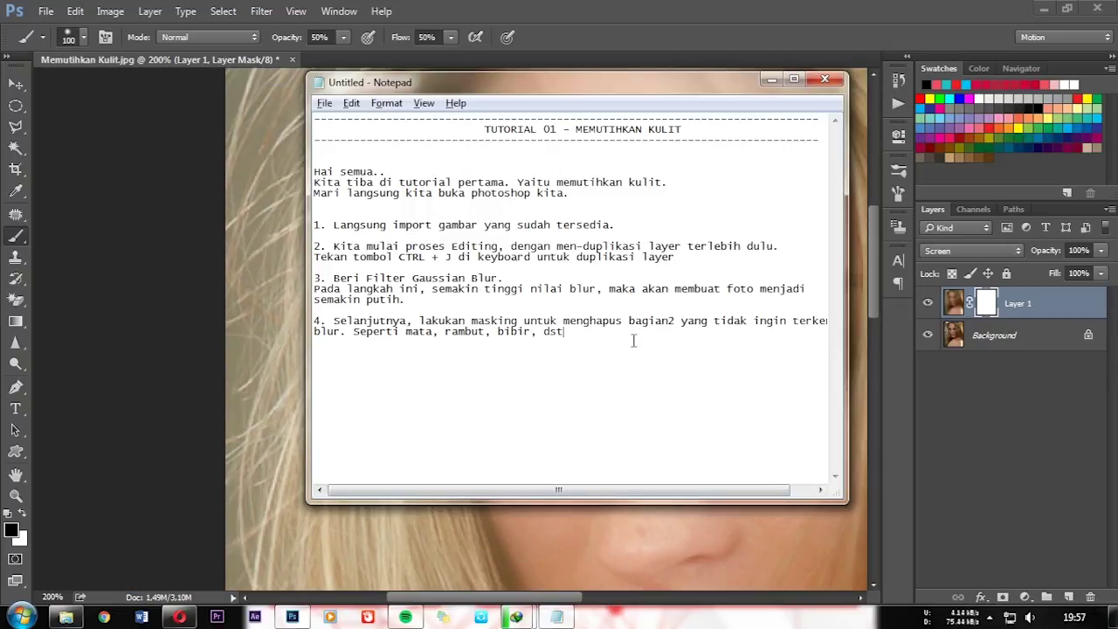
{"action": "type", "text": "5. Untuk melakukan masking, pastikan layer ak"}
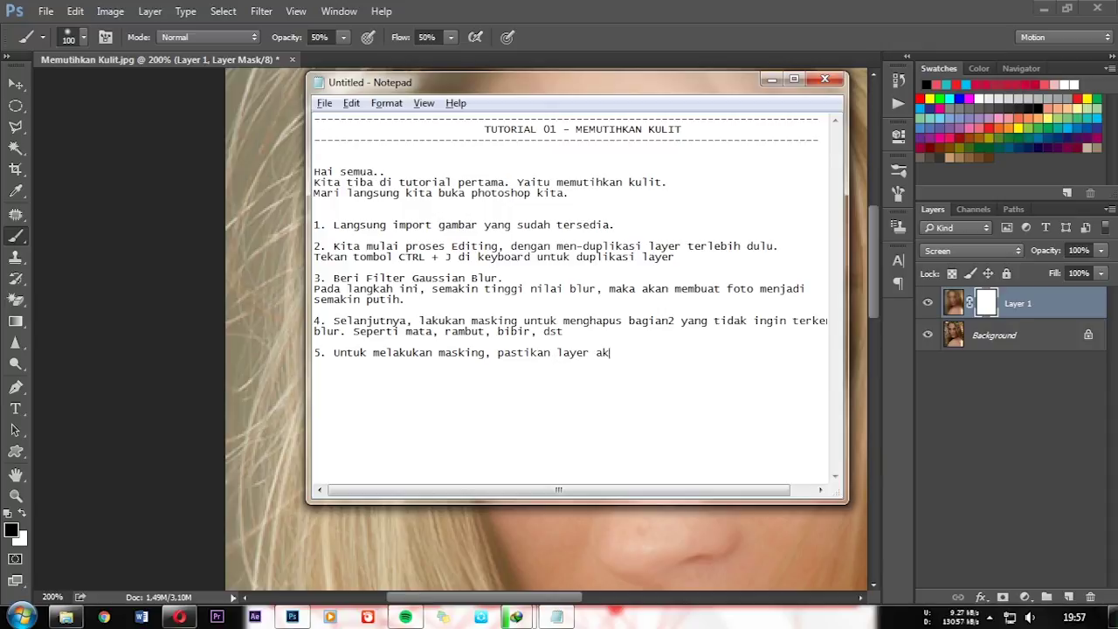
{"action": "type", "text": "tif di layer masking (warna putih"}
{"action": "key", "text": "Return"}
{"action": "type", "text": "Lalu"}
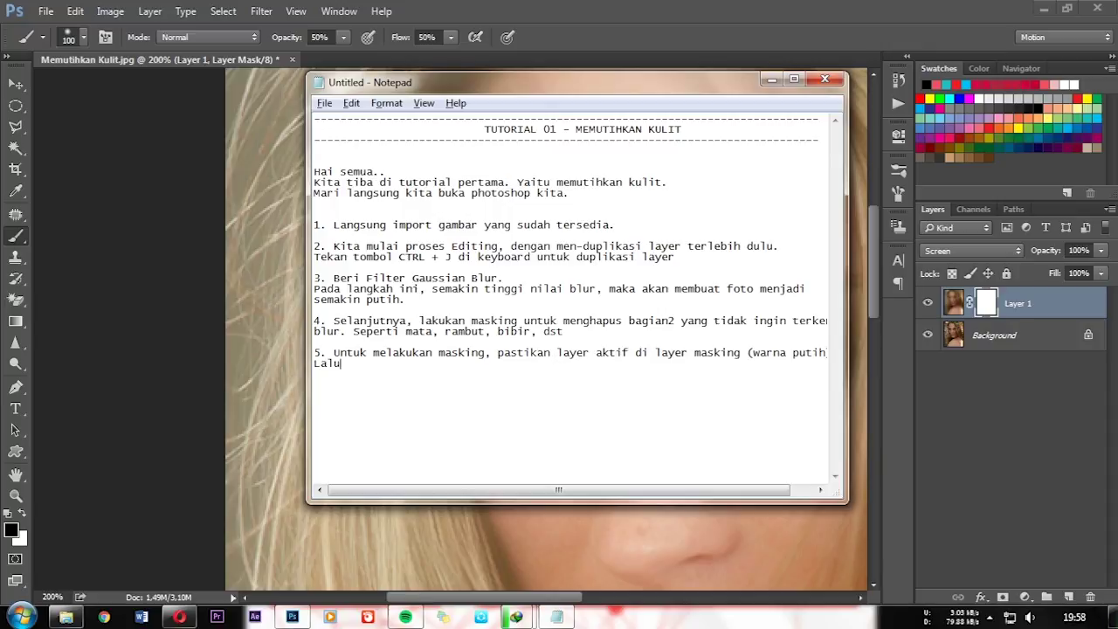
{"action": "type", "text": ", sapukan brush dengan opacity & flow yang rendah."}
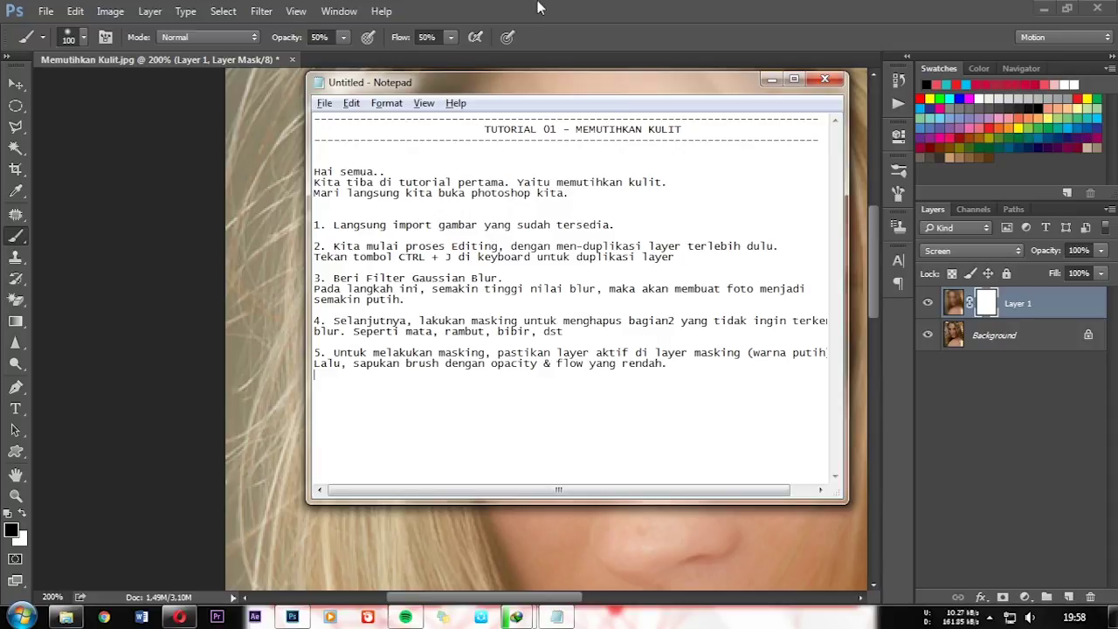
{"action": "left_click", "coordinate": [542, 9]}
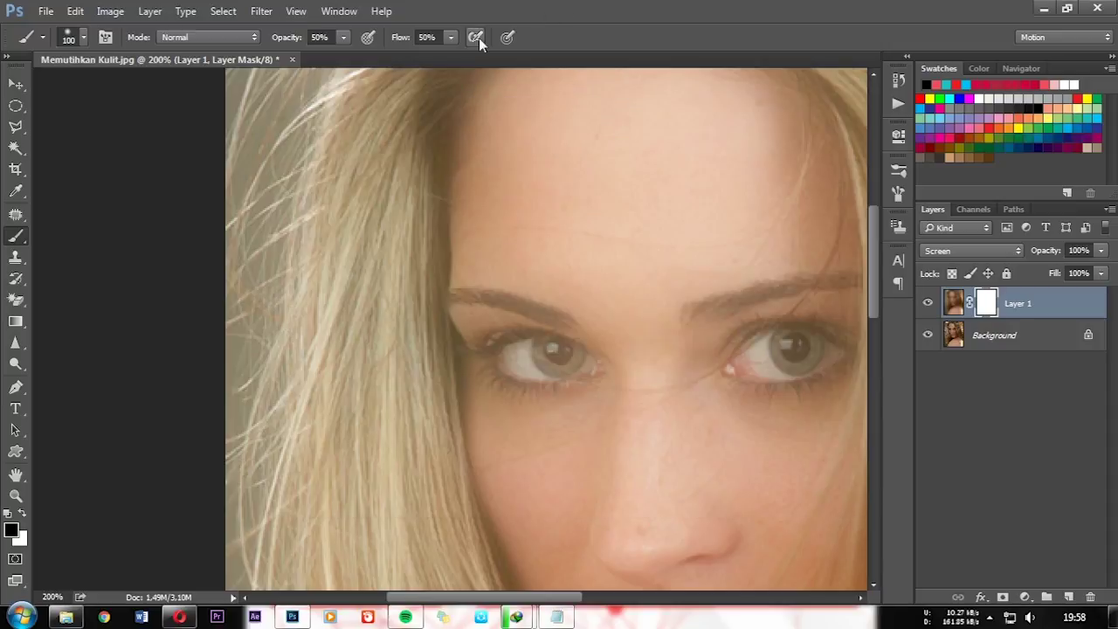
- Set the brush flow to 30% and frame the face and lower hair
{"action": "left_click", "coordinate": [428, 36]}
{"action": "type", "text": "0"}
{"action": "key", "text": "Return"}
{"action": "scroll", "coordinate": [457, 332], "scroll_direction": "down", "scroll_amount": 1}
{"action": "left_click_drag", "start_coordinate": [402, 312], "coordinate": [437, 200]}
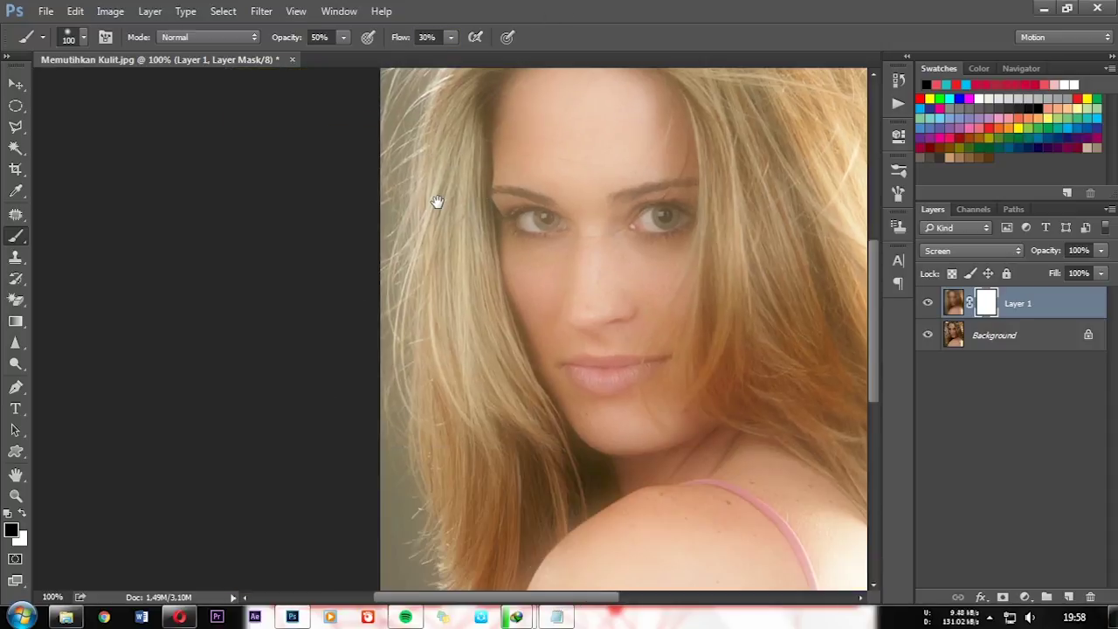
{"action": "scroll", "coordinate": [437, 200], "scroll_direction": "up", "scroll_amount": 1}
{"action": "left_click_drag", "start_coordinate": [535, 444], "coordinate": [486, 213]}
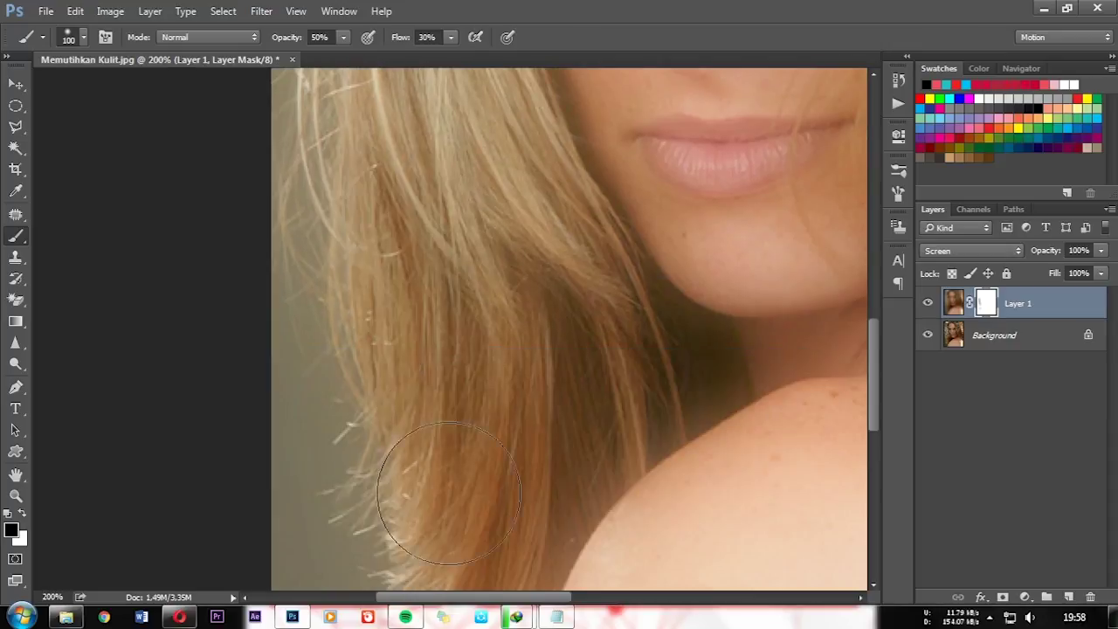
{"action": "scroll", "coordinate": [452, 340], "scroll_direction": "up", "scroll_amount": 1}
{"action": "scroll", "coordinate": [418, 212], "scroll_direction": "up", "scroll_amount": 4}
{"action": "scroll", "coordinate": [417, 212], "scroll_direction": "down", "scroll_amount": 1}
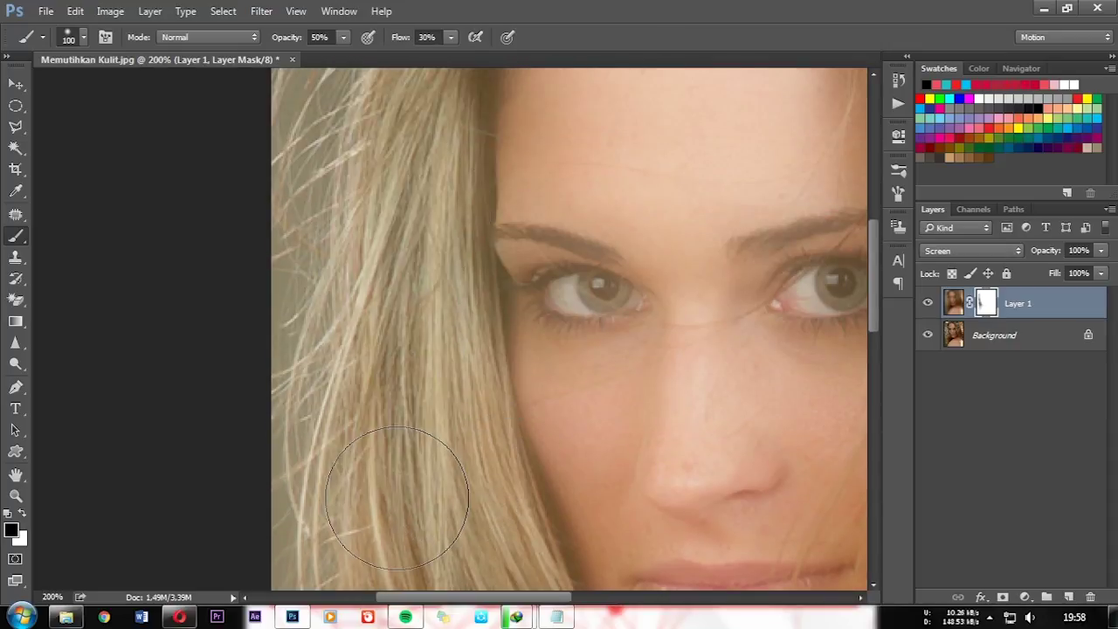
{"action": "scroll", "coordinate": [483, 525], "scroll_direction": "down", "scroll_amount": 3}
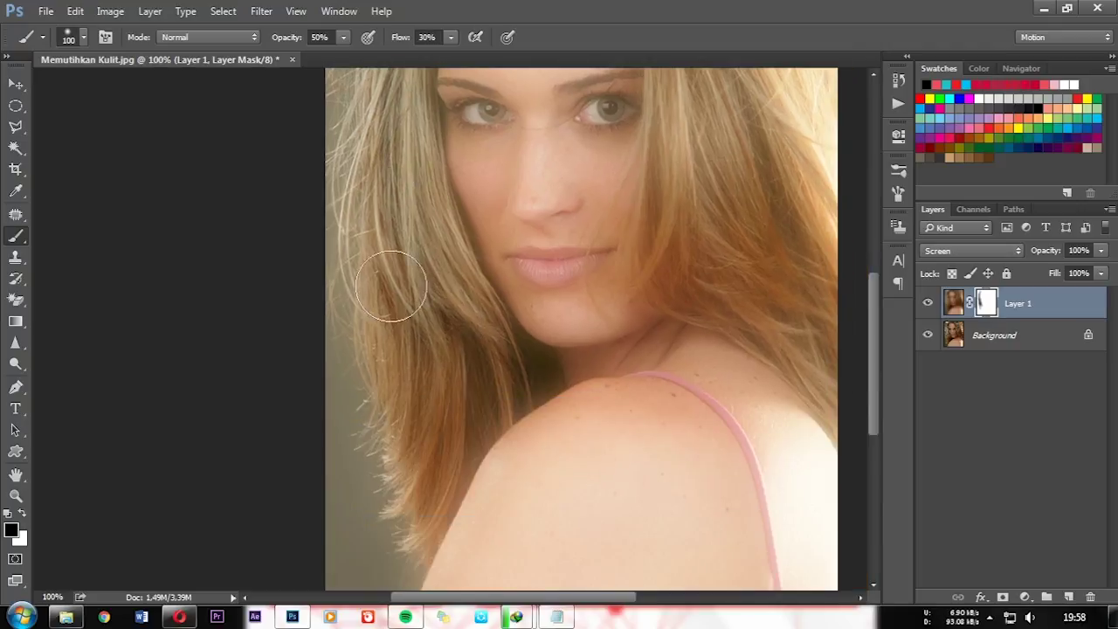
- Paint black on Layer 1's mask over the hair around the face
{"action": "mouse_move", "coordinate": [387, 288]}
{"action": "left_mouse_down"}
{"action": "mouse_move", "coordinate": [437, 457]}
{"action": "mouse_move", "coordinate": [392, 544]}
{"action": "mouse_move", "coordinate": [431, 199]}
{"action": "left_mouse_up"}
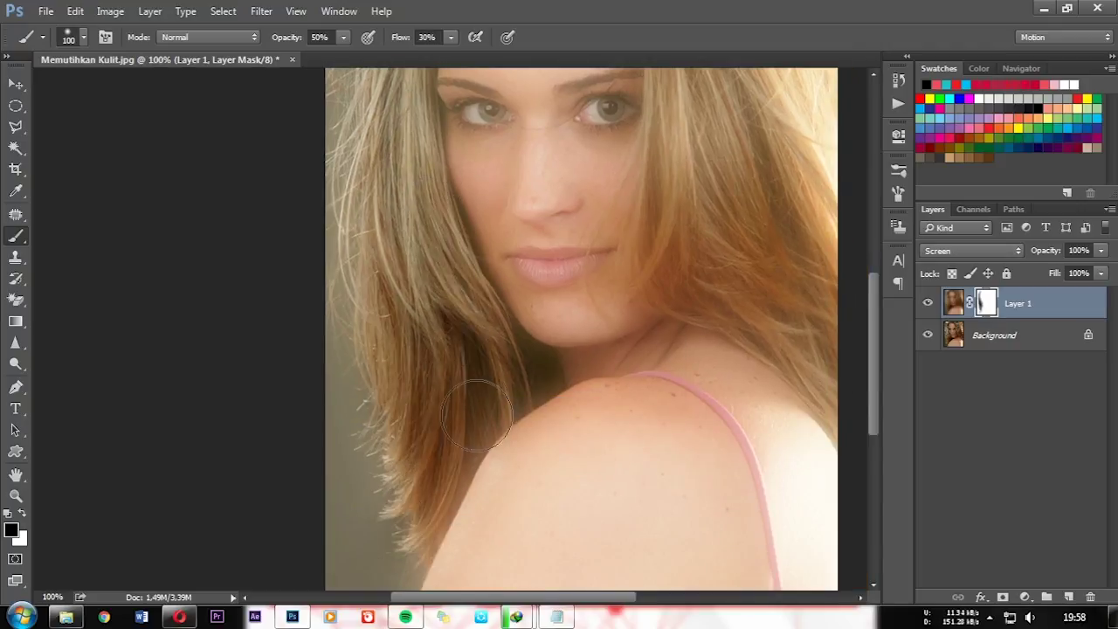
{"action": "left_click_drag", "start_coordinate": [420, 133], "coordinate": [443, 387]}
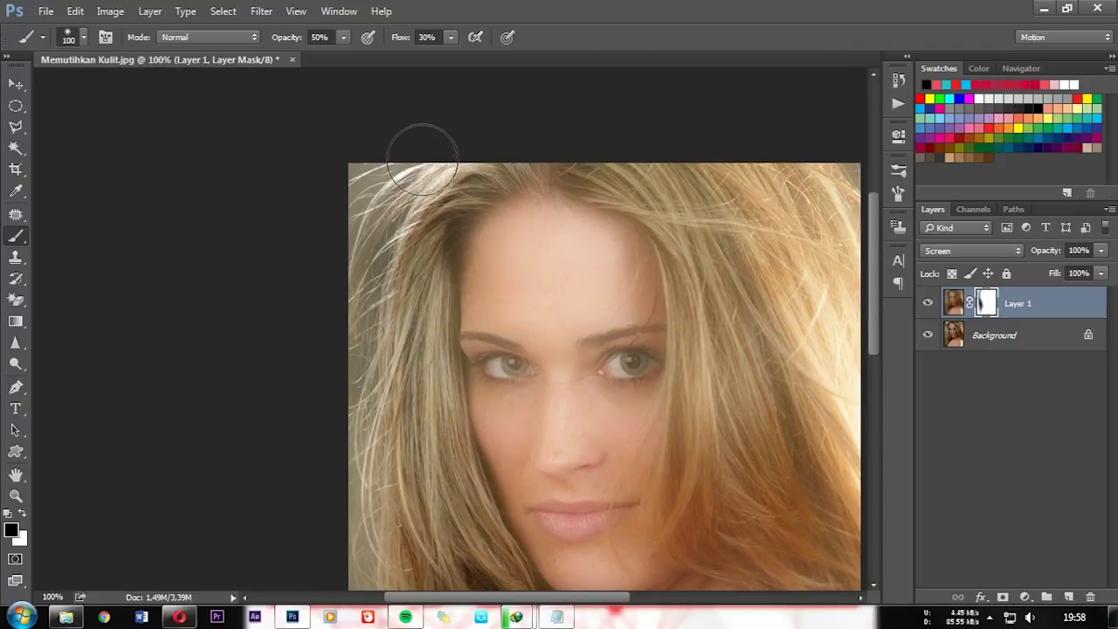
{"action": "scroll", "coordinate": [390, 396], "scroll_direction": "down", "scroll_amount": 3}
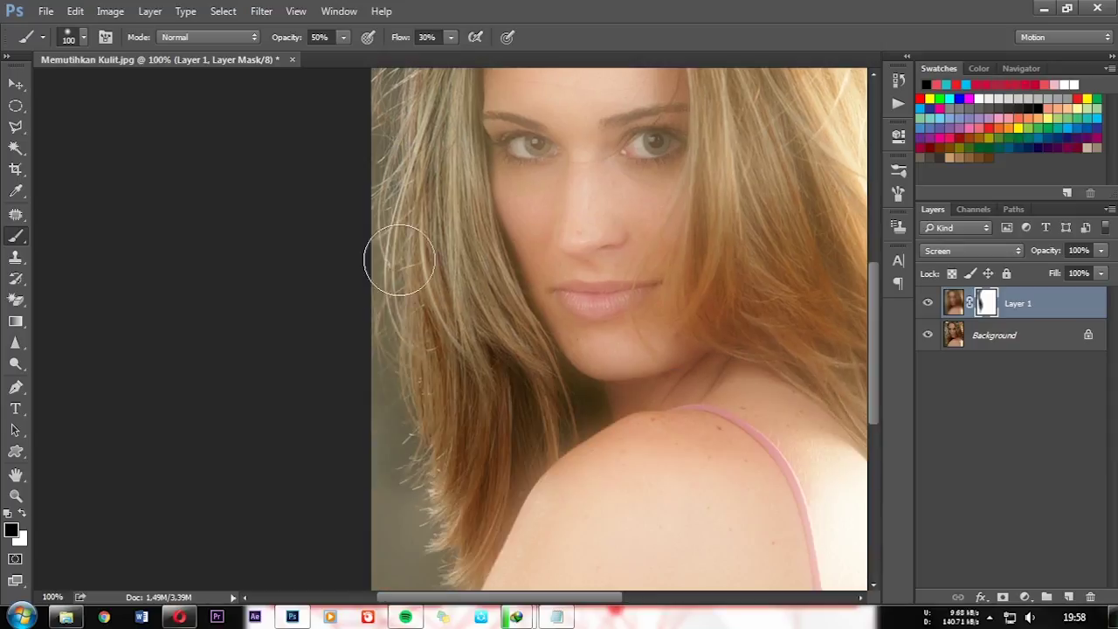
{"action": "scroll", "coordinate": [420, 305], "scroll_direction": "down", "scroll_amount": 3}
{"action": "left_click_drag", "start_coordinate": [445, 305], "coordinate": [236, 536]}
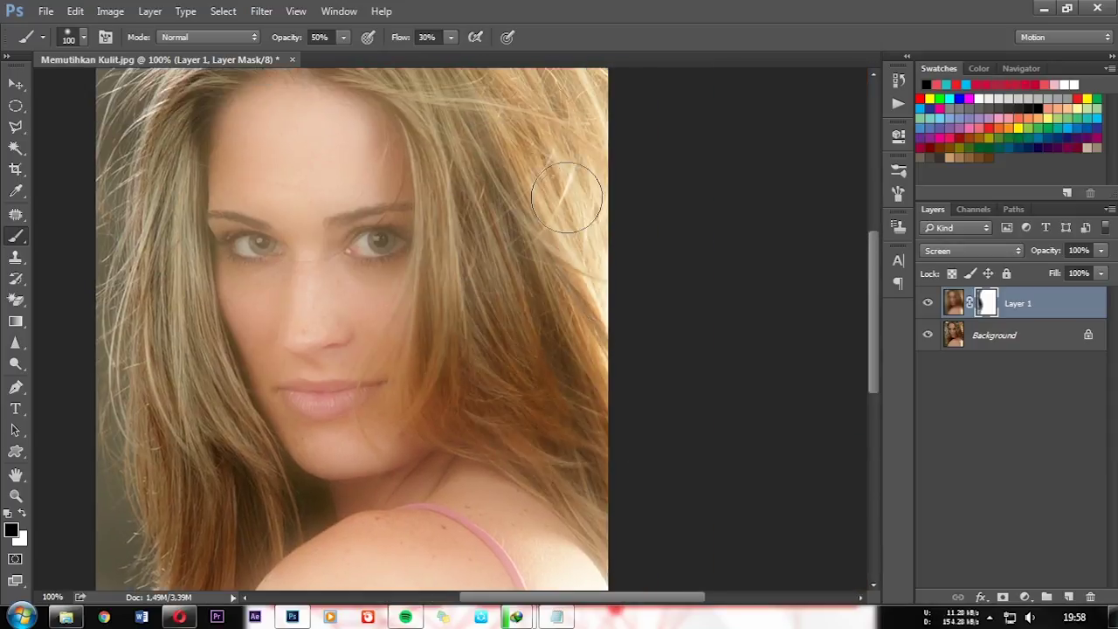
{"action": "mouse_move", "coordinate": [428, 60]}
{"action": "left_mouse_down"}
{"action": "mouse_move", "coordinate": [436, 78]}
{"action": "mouse_move", "coordinate": [417, 59]}
{"action": "left_mouse_up"}
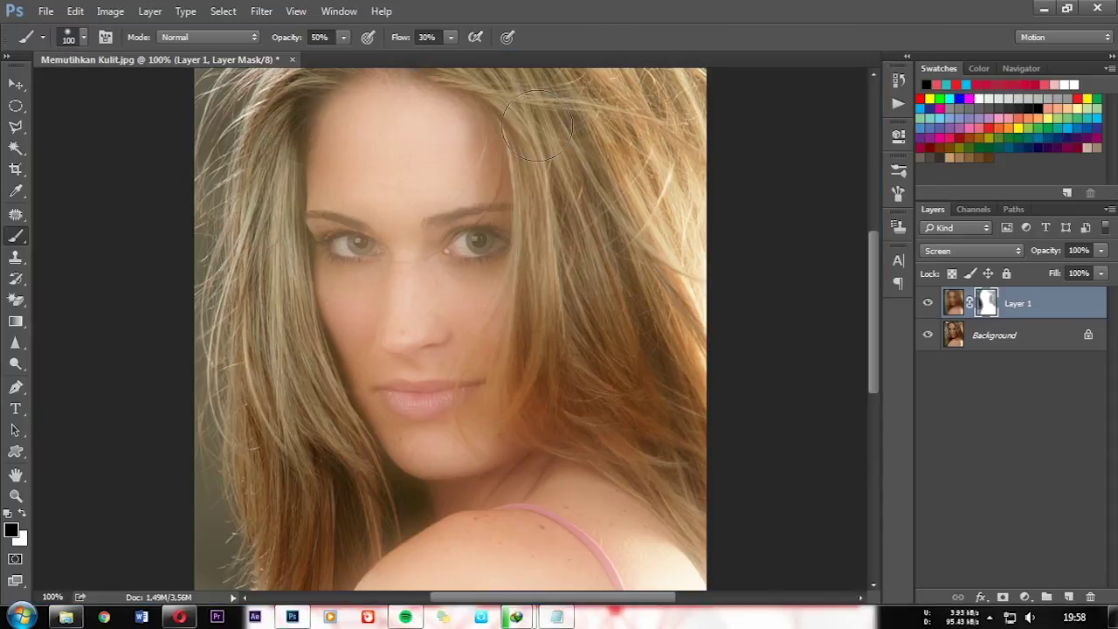
{"action": "key", "text": "ctrl+0"}
{"action": "key", "text": "ctrl+plus"}
{"action": "key", "text": "ctrl+plus"}
{"action": "left_click_drag", "start_coordinate": [561, 140], "coordinate": [429, 394]}
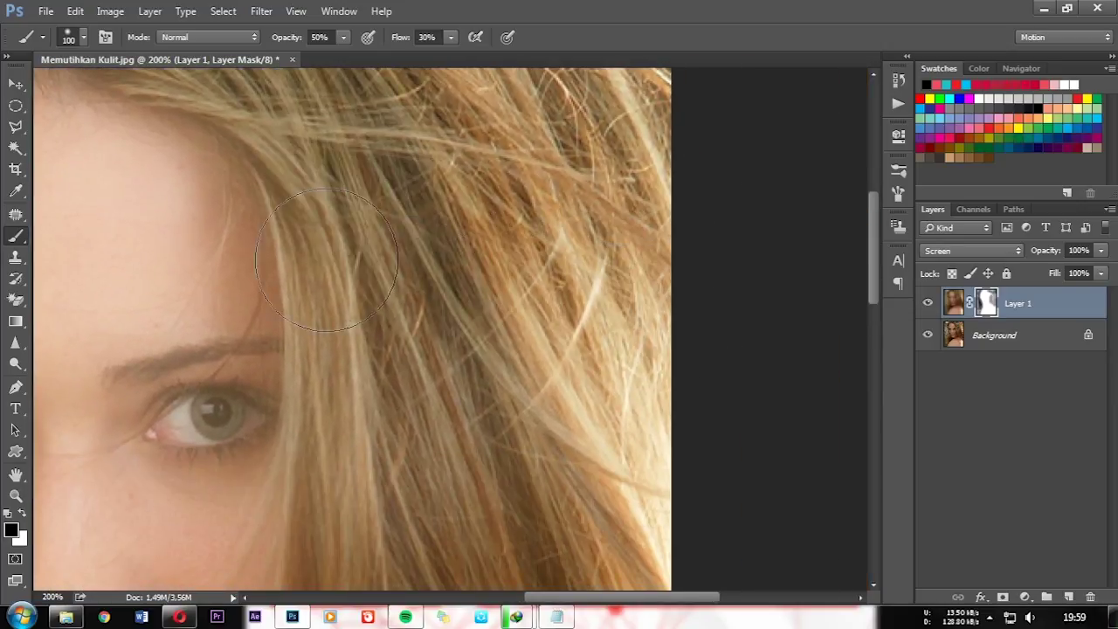
{"action": "key", "text": "ctrl+minus"}
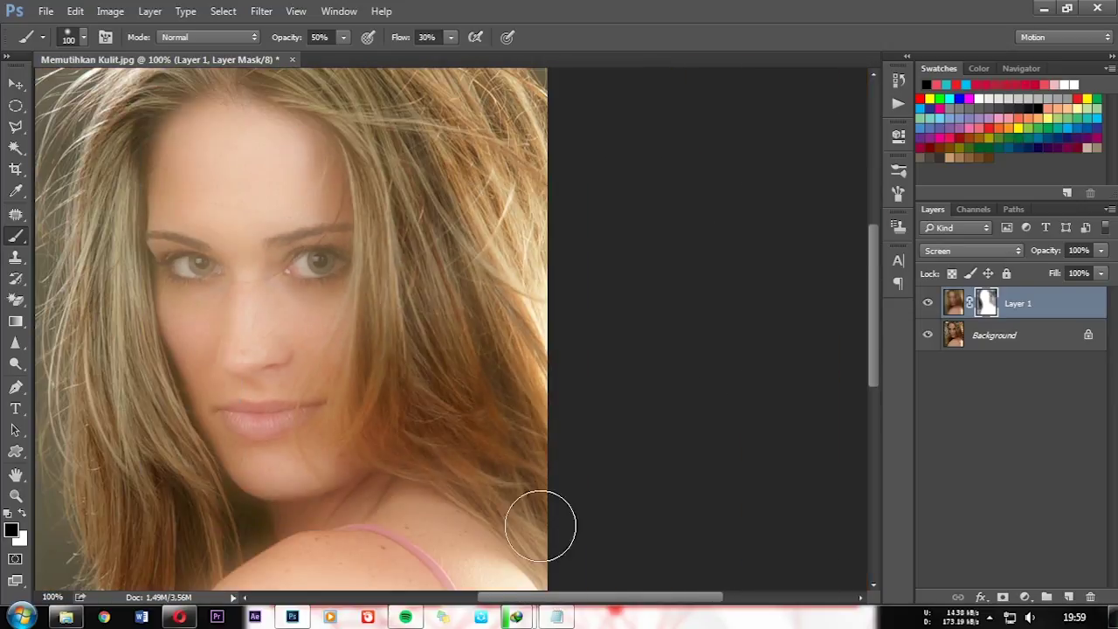
{"action": "left_click_drag", "start_coordinate": [550, 274], "coordinate": [554, 218]}
- Mask the lips out of the whitening with a size-30 brush
{"action": "key", "text": "ctrl+plus"}
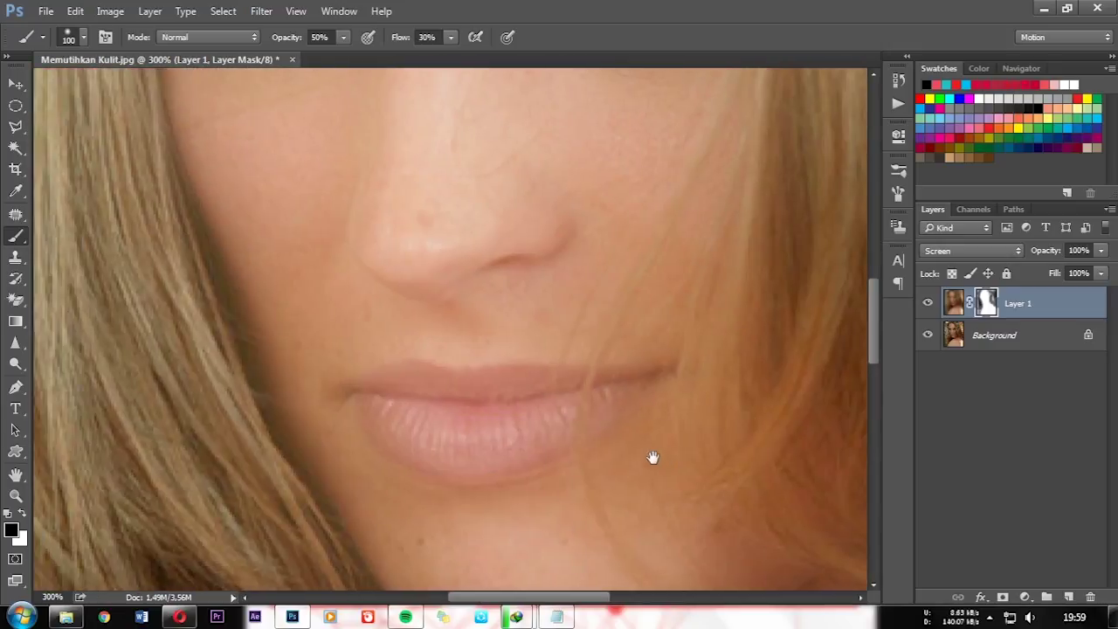
{"action": "key", "text": "bracketleft"}
{"action": "key", "text": "bracketleft"}
{"action": "key", "text": "bracketleft"}
{"action": "mouse_move", "coordinate": [399, 399]}
{"action": "left_mouse_down"}
{"action": "mouse_move", "coordinate": [475, 375]}
{"action": "mouse_move", "coordinate": [507, 411]}
{"action": "left_mouse_up"}
{"action": "key", "text": "ctrl+minus"}
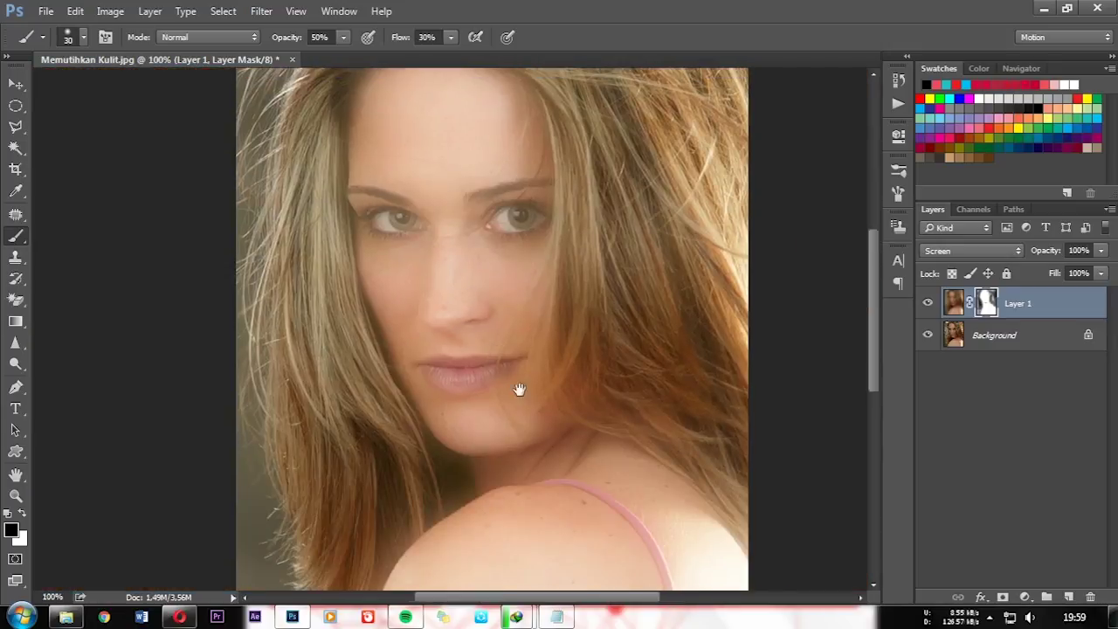
- Mask the eyebrows and eyes out with a size-15 brush at 300% zoom
{"action": "key", "text": "ctrl+plus"}
{"action": "key", "text": "ctrl+plus"}
{"action": "key", "text": "bracketleft"}
{"action": "key", "text": "bracketleft"}
{"action": "key", "text": "bracketleft"}
{"action": "mouse_move", "coordinate": [502, 319]}
{"action": "left_mouse_down"}
{"action": "mouse_move", "coordinate": [716, 316]}
{"action": "mouse_move", "coordinate": [726, 367]}
{"action": "mouse_move", "coordinate": [594, 384]}
{"action": "mouse_move", "coordinate": [647, 402]}
{"action": "mouse_move", "coordinate": [553, 406]}
{"action": "left_mouse_up"}
{"action": "mouse_move", "coordinate": [281, 331]}
{"action": "left_mouse_down"}
{"action": "mouse_move", "coordinate": [599, 292]}
{"action": "mouse_move", "coordinate": [603, 336]}
{"action": "mouse_move", "coordinate": [568, 350]}
{"action": "mouse_move", "coordinate": [609, 339]}
{"action": "left_mouse_up"}
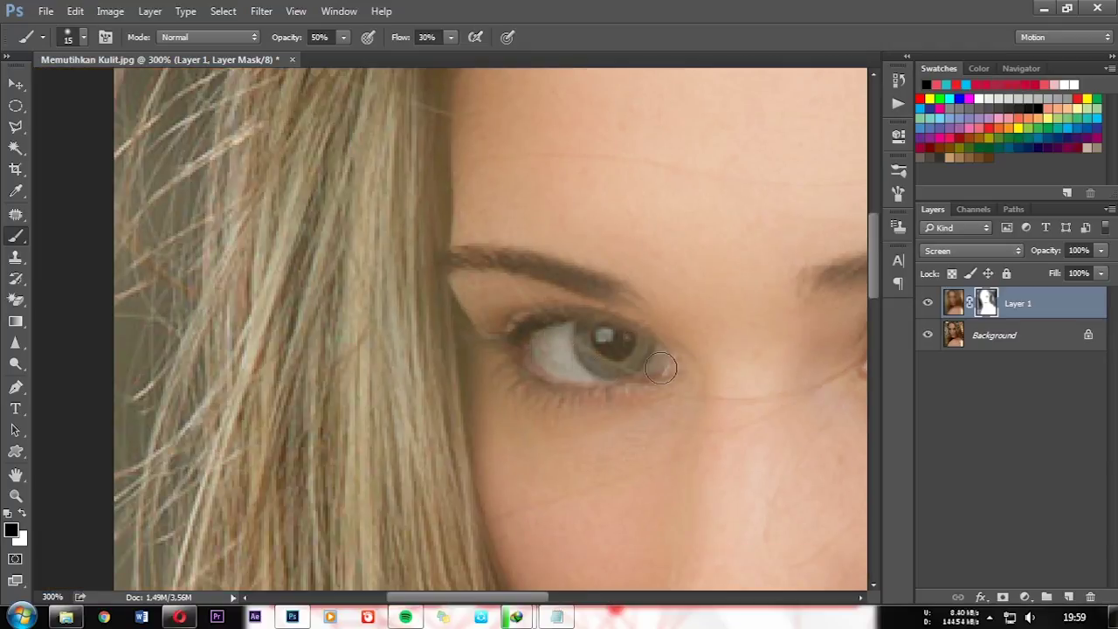
{"action": "key", "text": "ctrl+minus"}
{"action": "key", "text": "ctrl+minus"}
{"action": "key", "text": "ctrl+minus"}
- Add step 6: if the skin looks too white, lower the layer opacity
{"action": "left_click", "coordinate": [557, 617]}
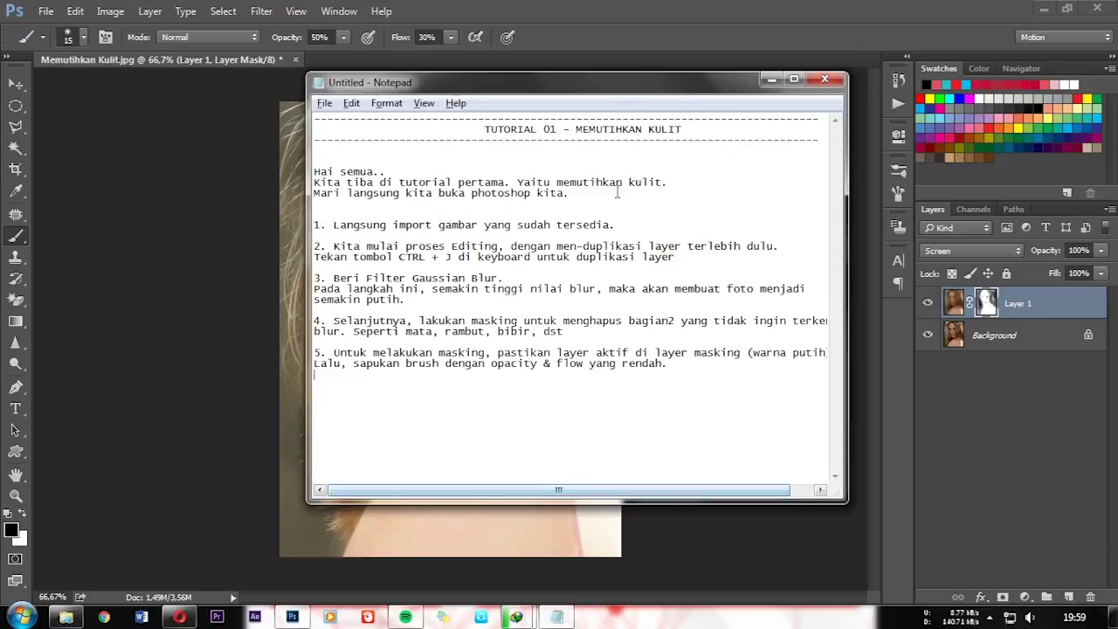
{"action": "left_click_drag", "start_coordinate": [620, 87], "coordinate": [844, 117]}
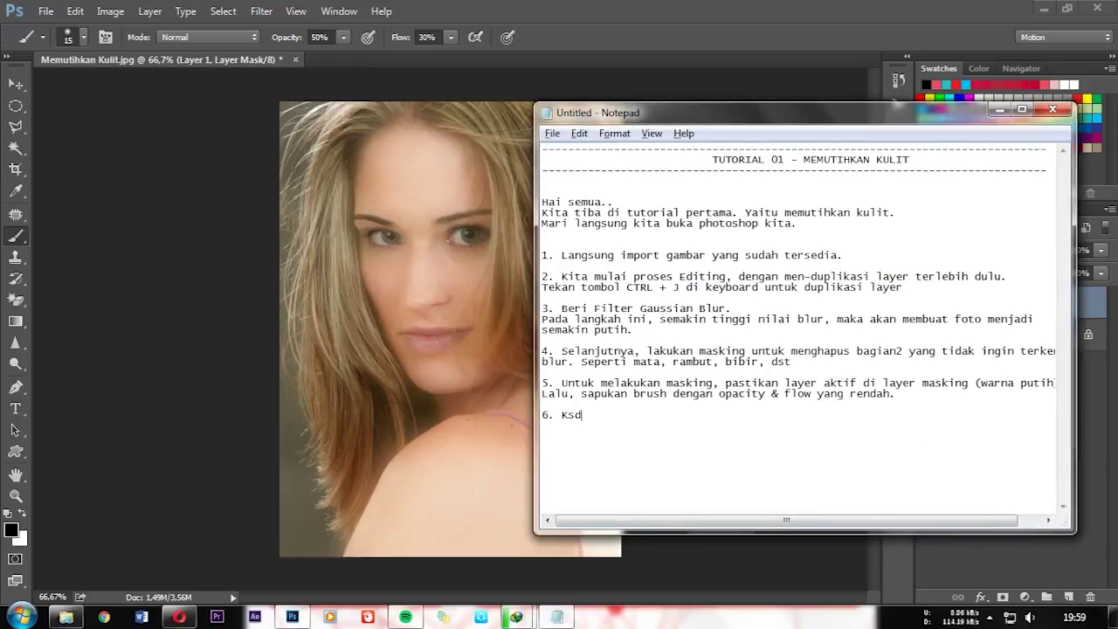
{"action": "key", "text": "BackSpace"}
{"action": "key", "text": "BackSpace"}
{"action": "type", "text": "adang, warna kulit terlihat terlalu putih. Untuk itu, kita haru"}
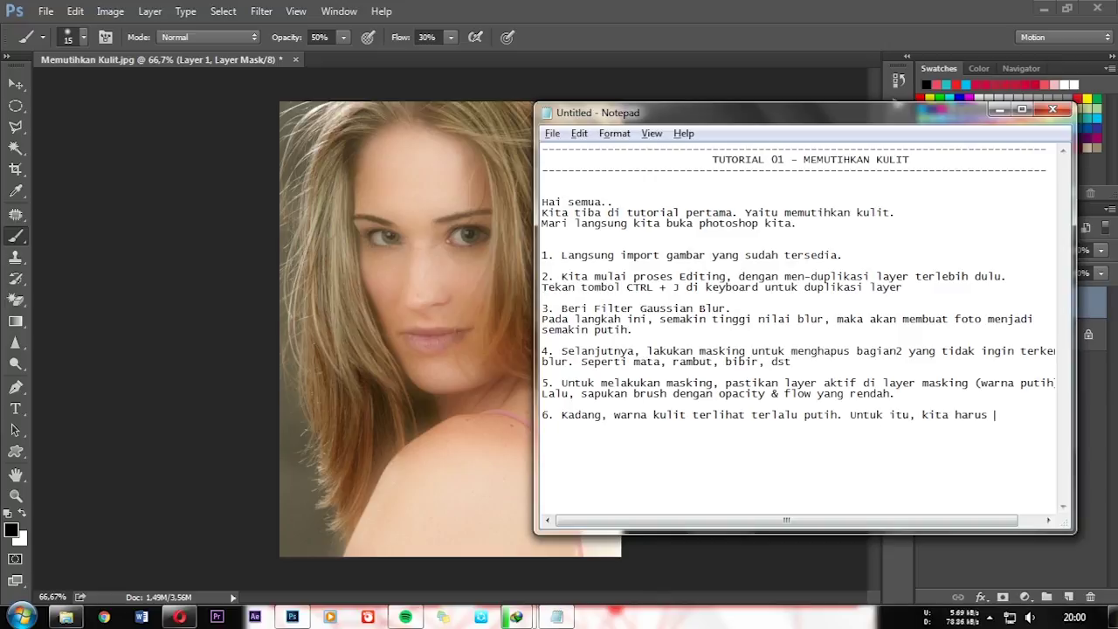
{"action": "type", "text": "menurunkan"}
{"action": "key", "text": "Return"}
{"action": "type", "text": "opacity pada layer."}
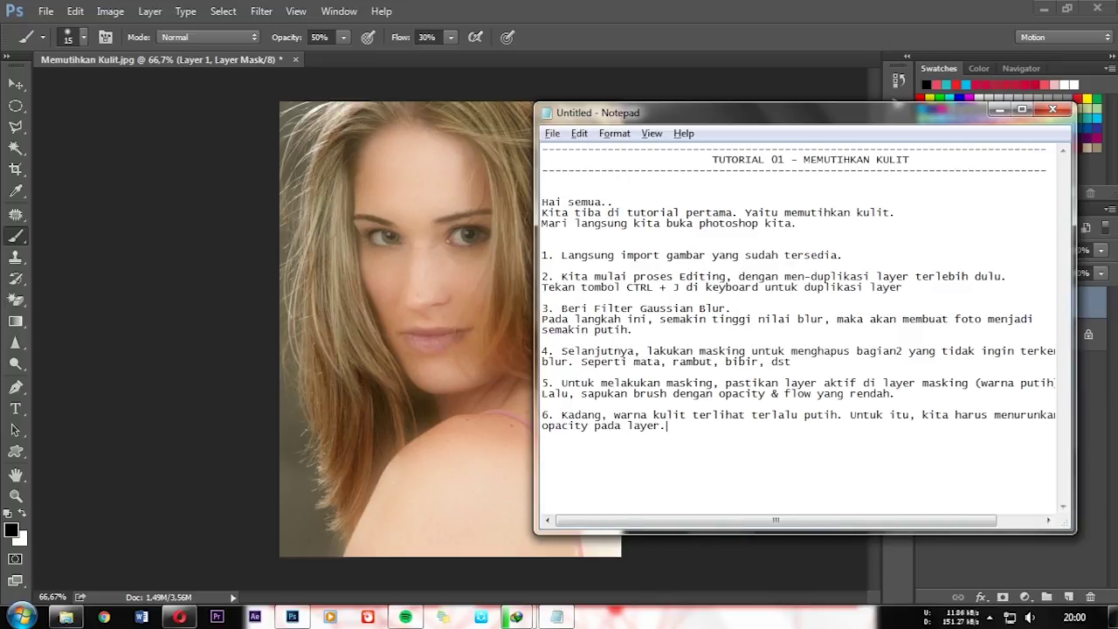
{"action": "left_click", "coordinate": [810, 6]}
- Lower Layer 1's opacity to 60%, then settle on 75%
{"action": "key", "text": "v"}
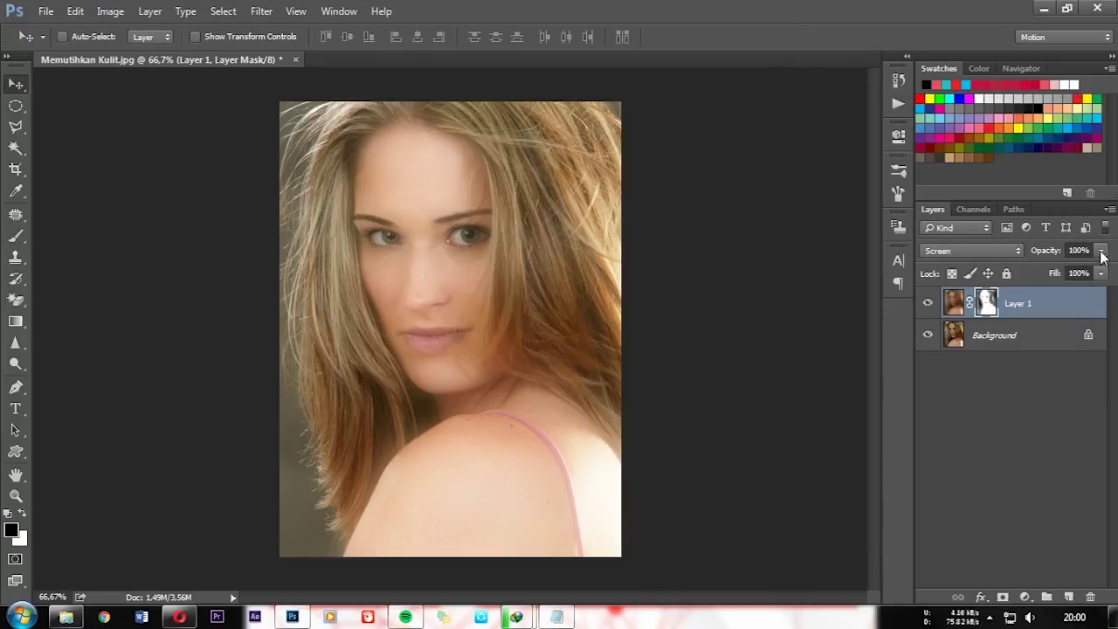
{"action": "left_click_drag", "start_coordinate": [1103, 252], "coordinate": [1072, 272]}
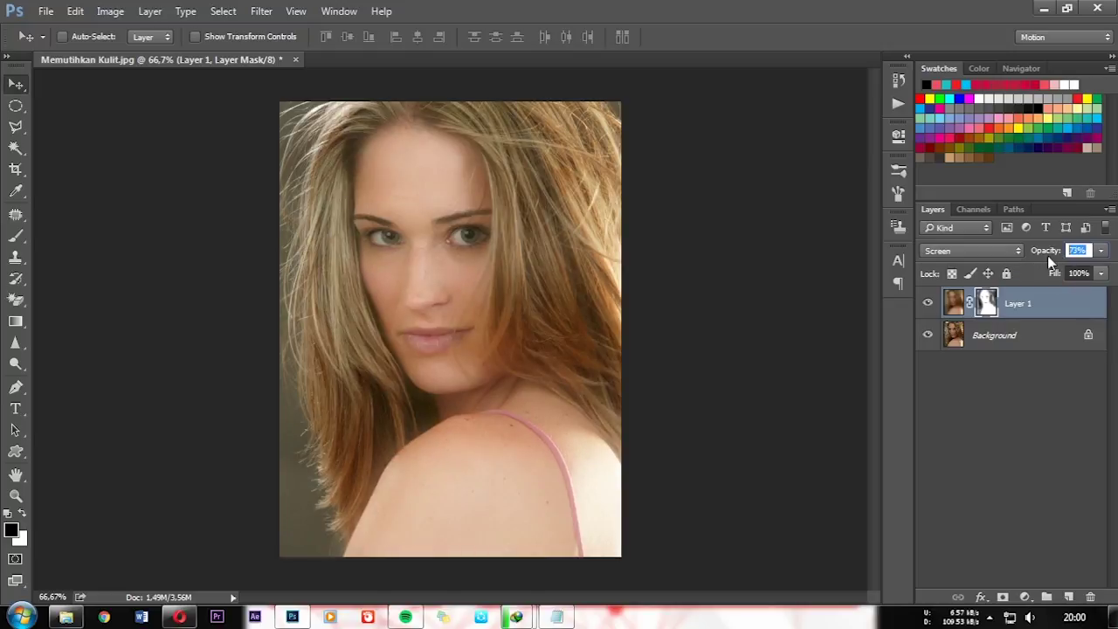
{"action": "type", "text": "60"}
{"action": "key", "text": "Return"}
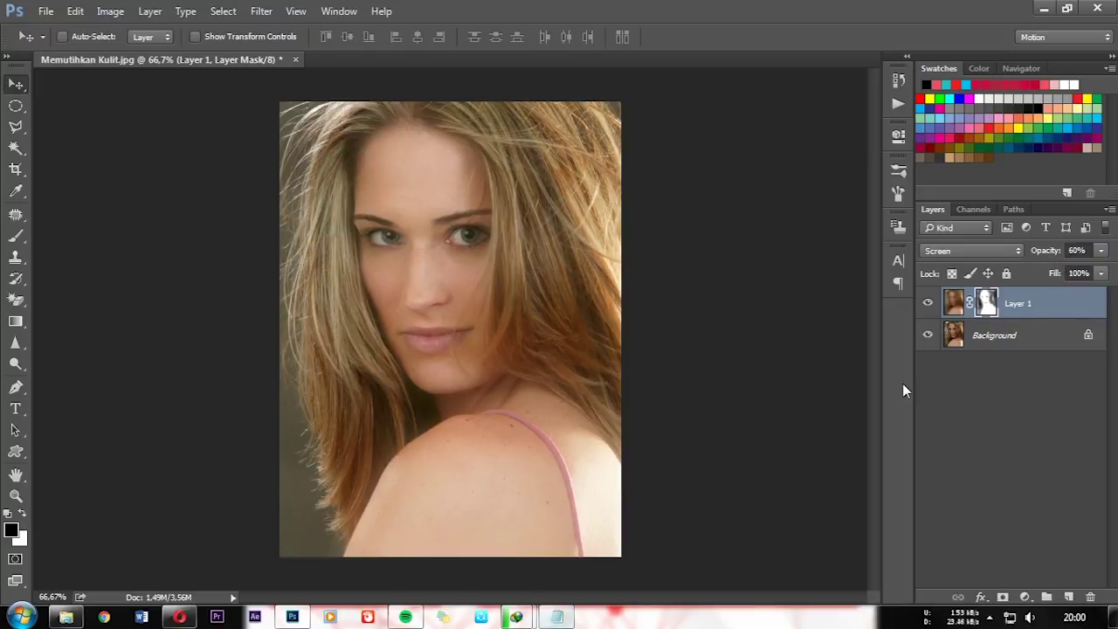
{"action": "left_click", "coordinate": [1048, 250]}
{"action": "type", "text": "75"}
{"action": "key", "text": "Return"}
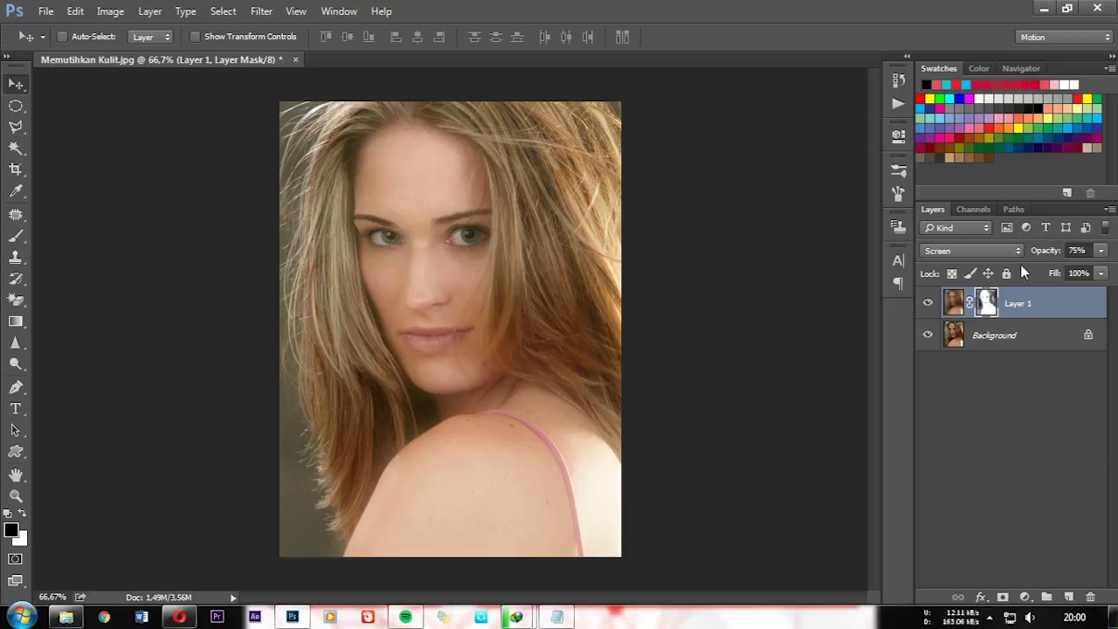
{"action": "left_click", "coordinate": [557, 617]}
- Add step 7 'Tentukan warna (opacity) yang sesuai dengan keinginan anda.' and 'Maka selesailah' to the notes
{"action": "key", "text": "Return"}
{"action": "key", "text": "Return"}
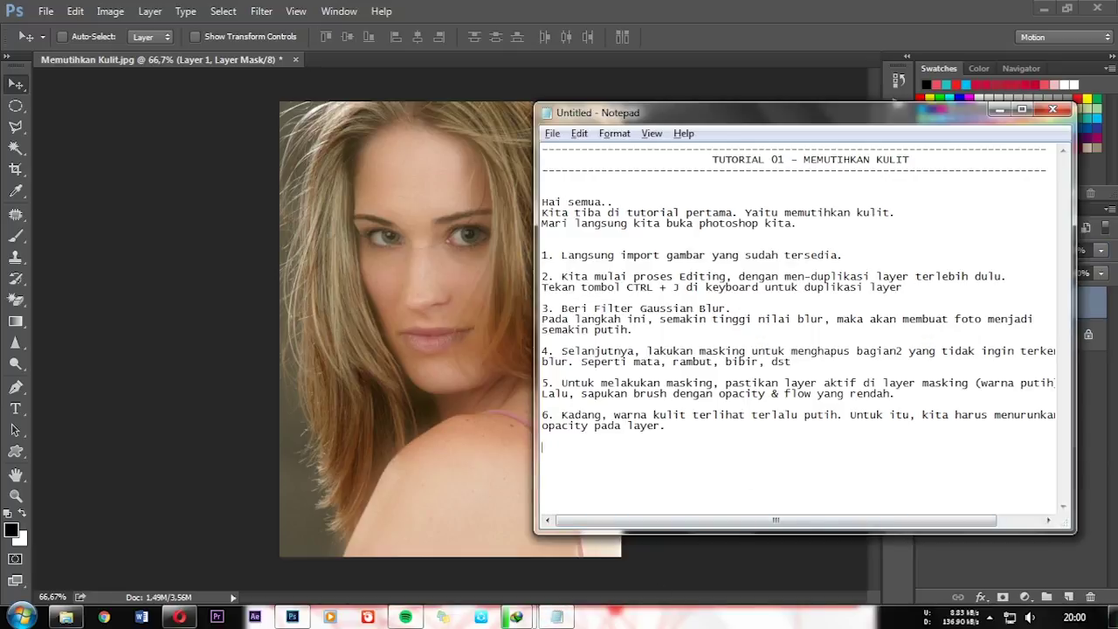
{"action": "type", "text": "7. Tentukan war"}
{"action": "type", "text": "na (opacity) ya"}
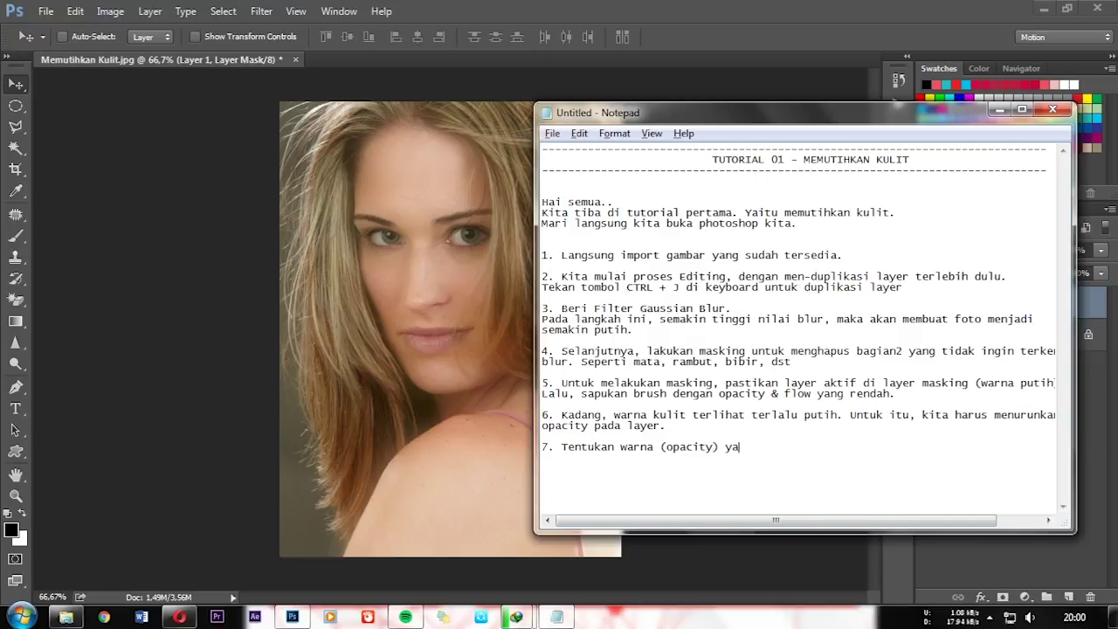
{"action": "type", "text": "ng sesuai dengan keinginan anda."}
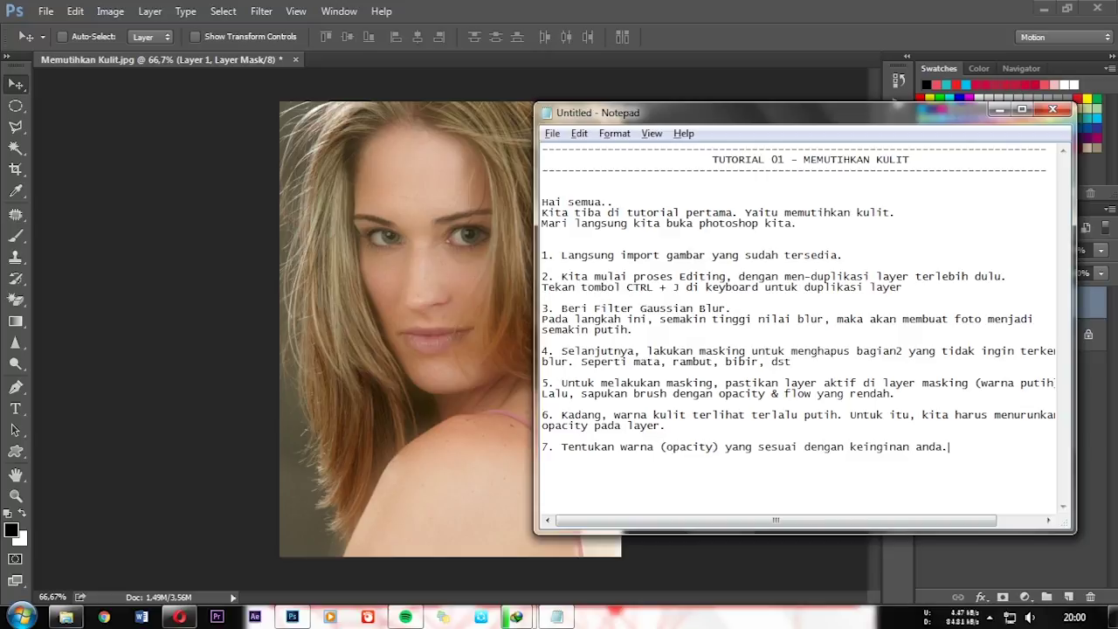
{"action": "type", "text": " Maka selesailah"}
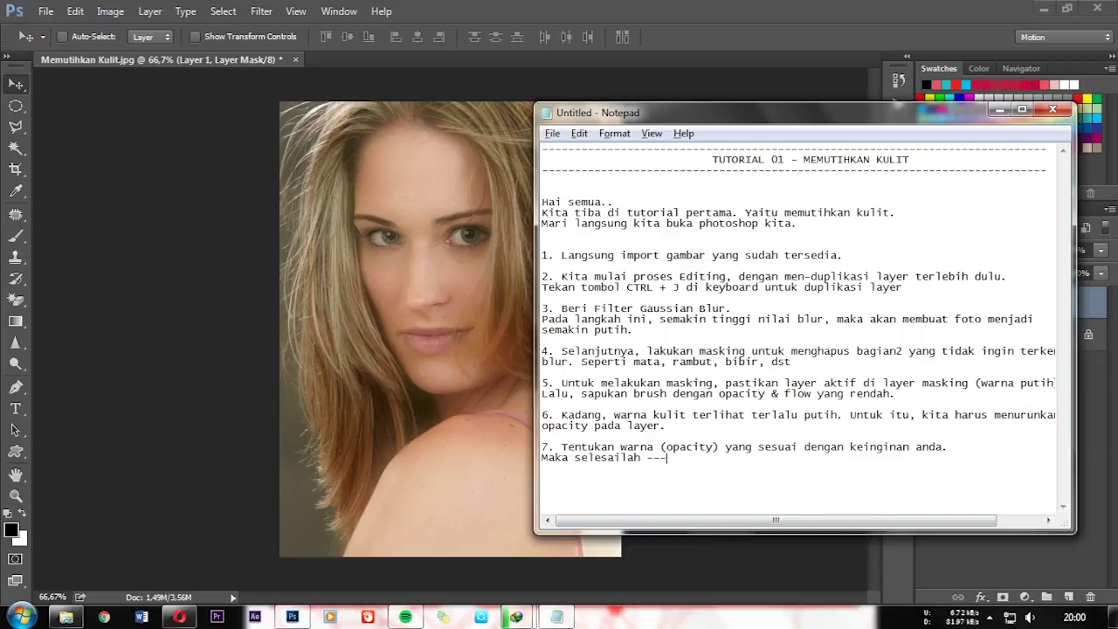
{"action": "left_click", "coordinate": [621, 7]}
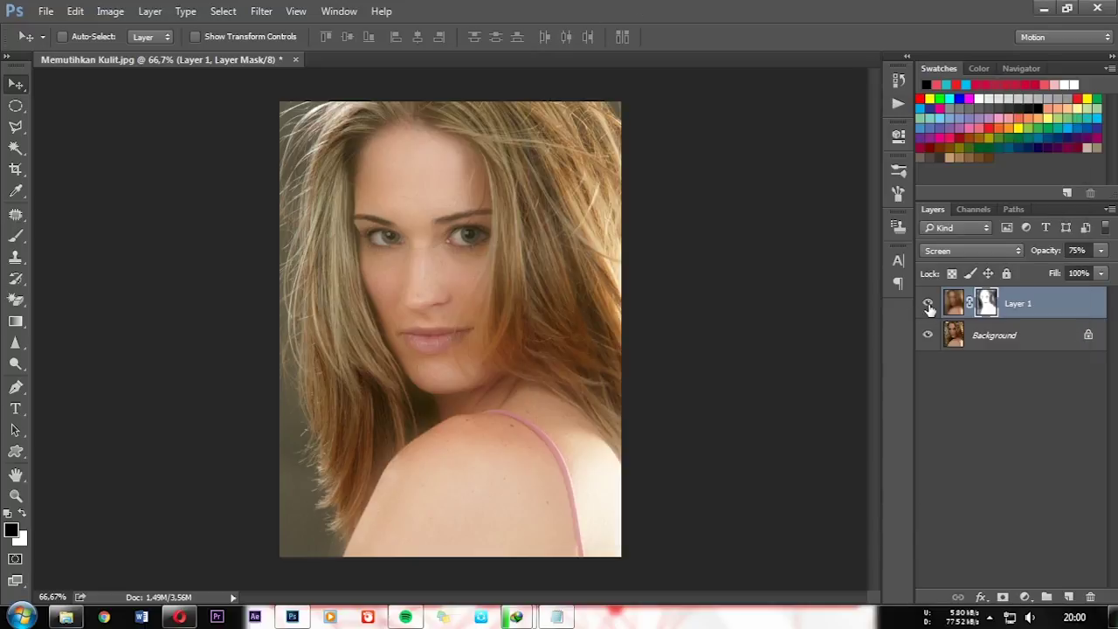
{"action": "left_click", "coordinate": [928, 304]}
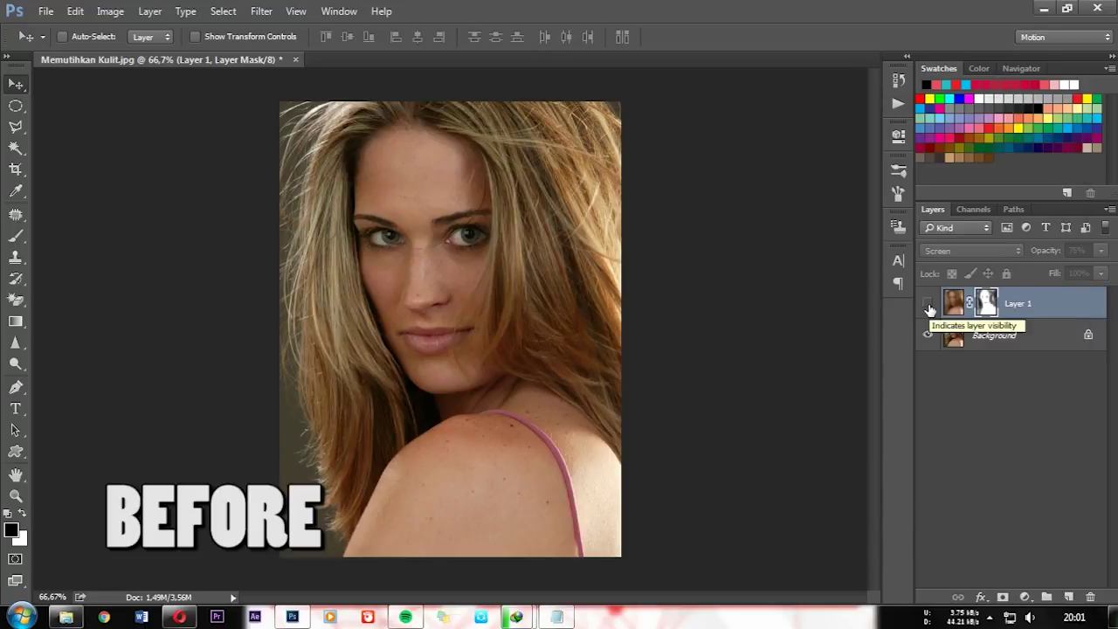
{"action": "left_click", "coordinate": [928, 304]}
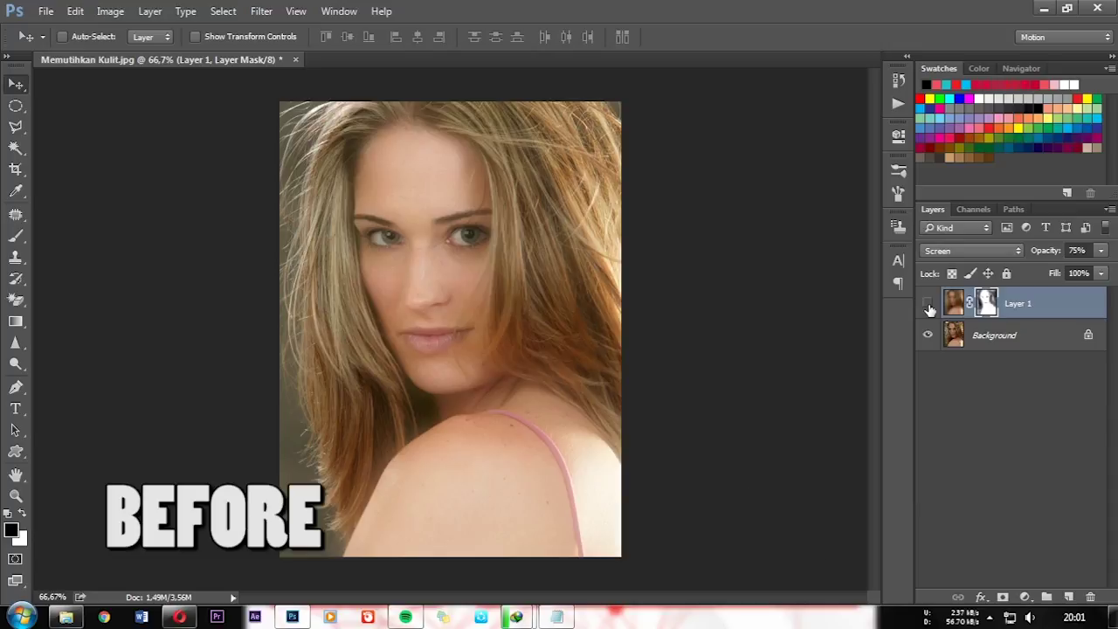
{"action": "left_click", "coordinate": [928, 304]}
{"action": "left_click", "coordinate": [928, 304]}
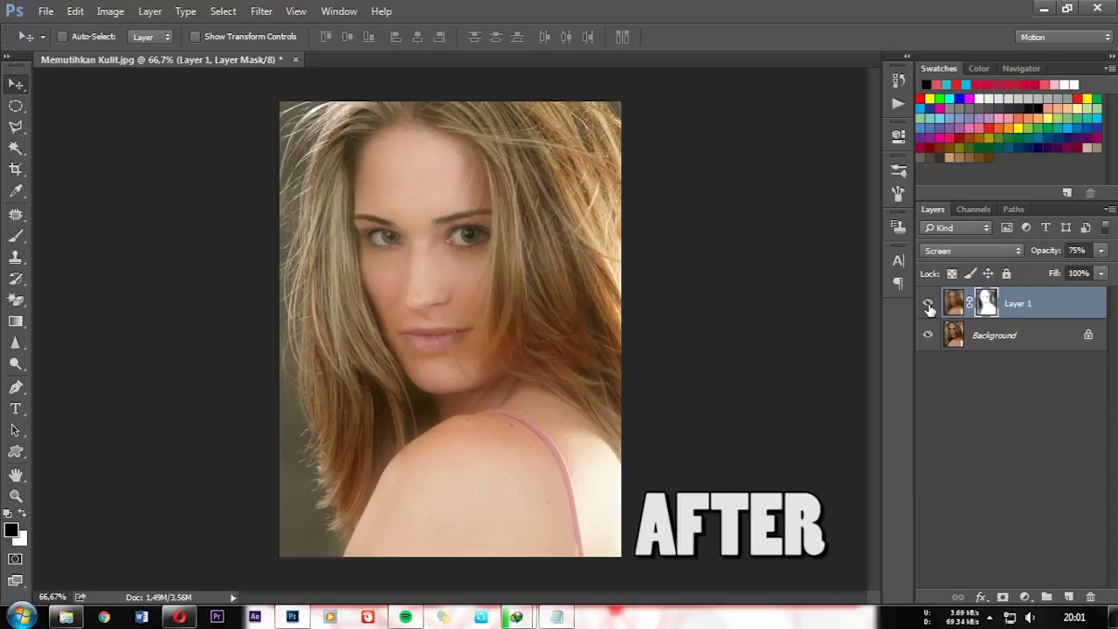